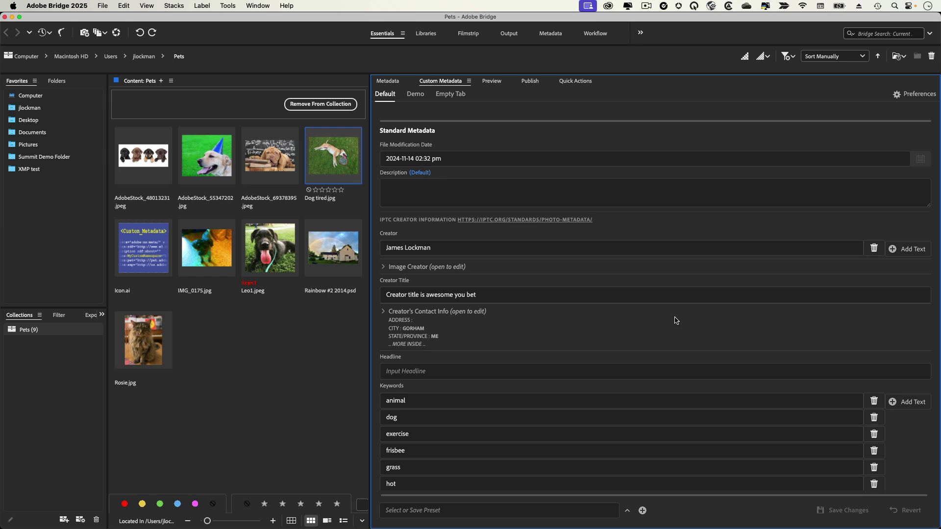
# Step: Find extensions for Bridge on Adobe Exchange in the browser, and return to Adobe Bridge
pyautogui.click(259, 6)
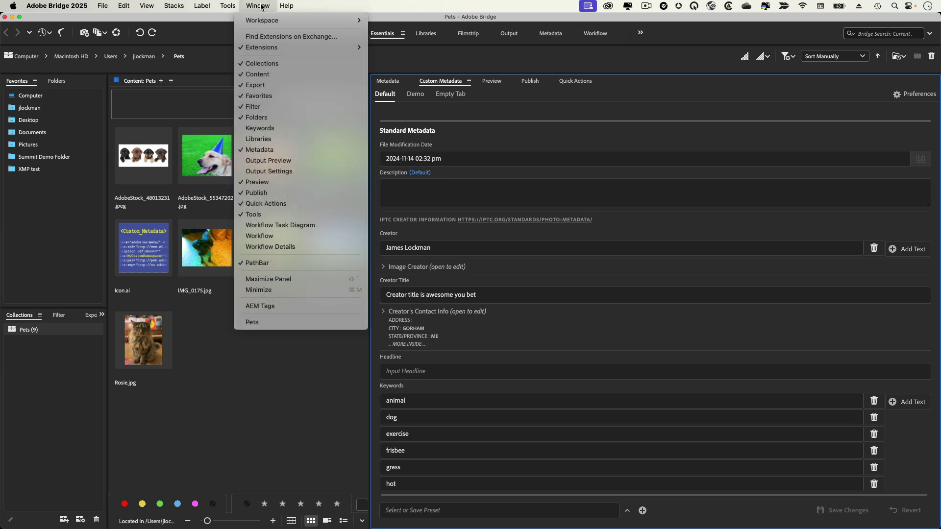
pyautogui.click(285, 38)
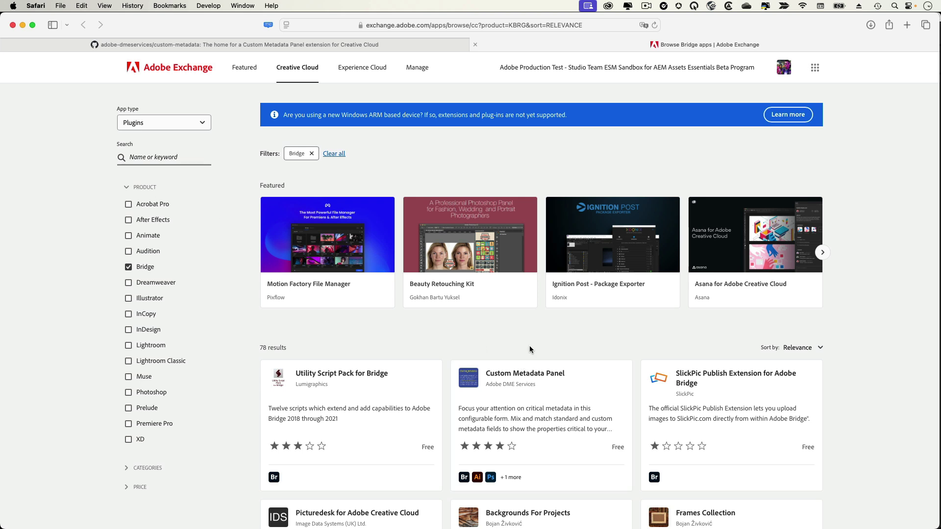
pyautogui.press('super+Tab')
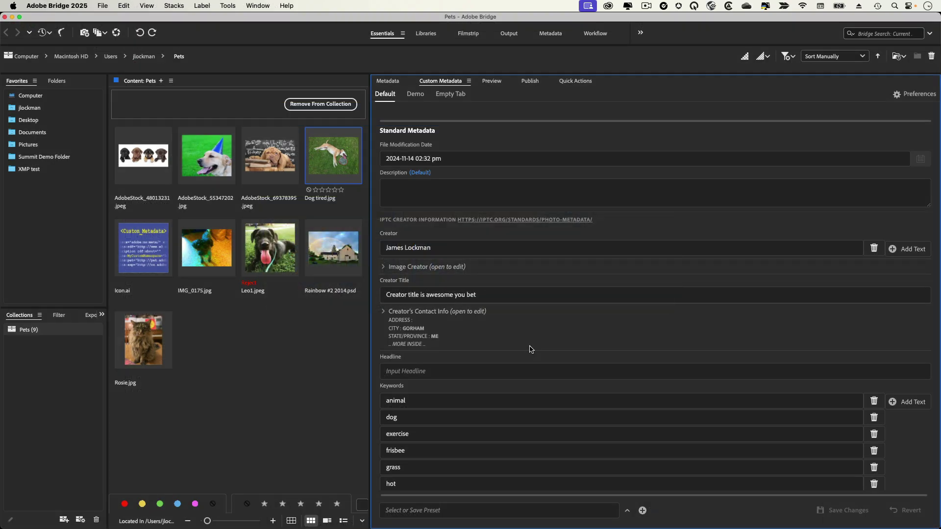
# Step: Show the Custom Metadata extension panel and place the cursor in the image's Description field
pyautogui.click(258, 6)
pyautogui.moveTo(263, 48)
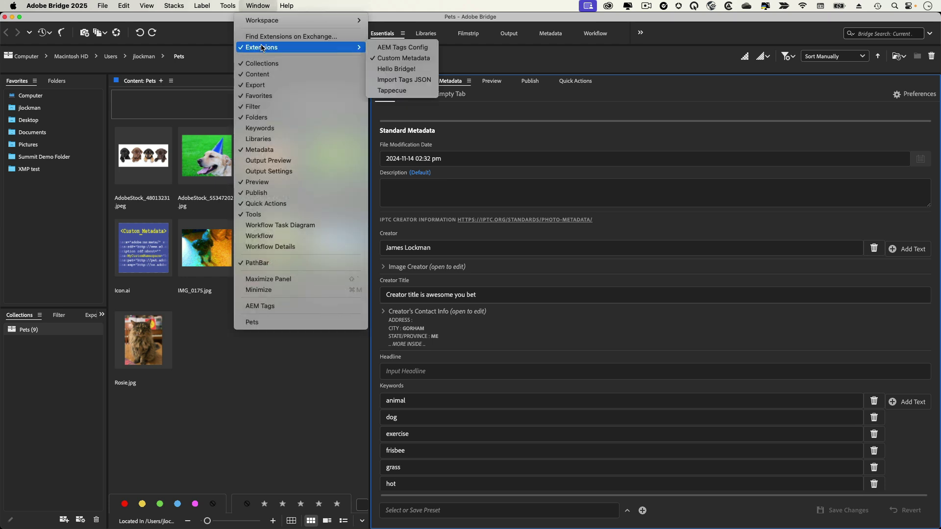
pyautogui.click(419, 59)
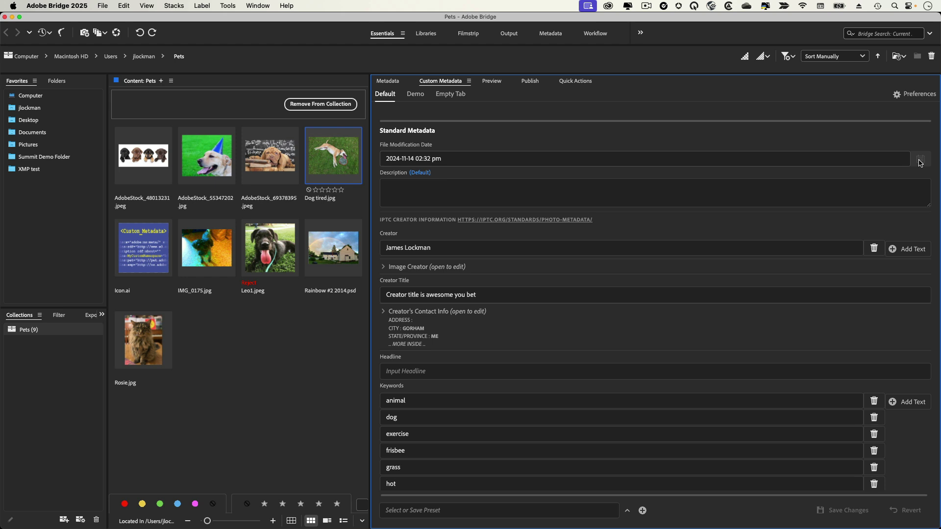
pyautogui.click(536, 191)
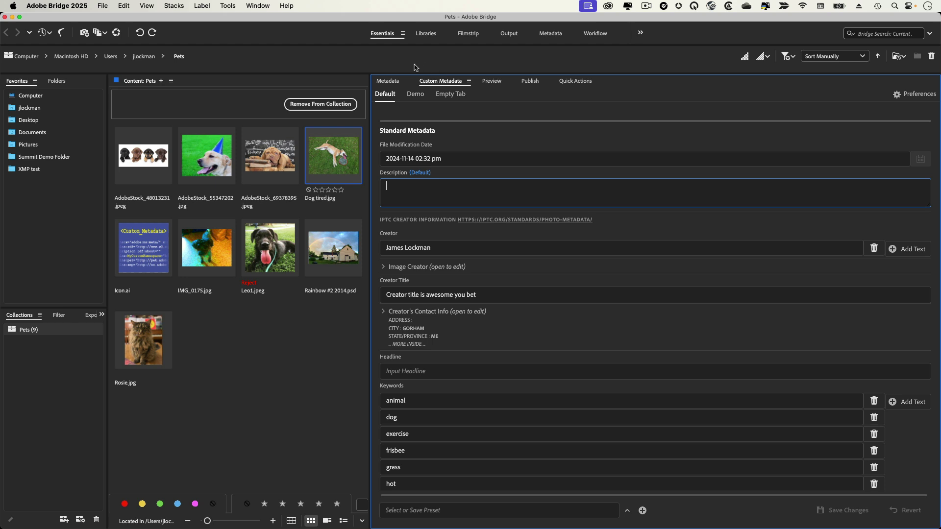
# Step: Examine the standard metadata of Dog tired.jpg, from File Properties through the IPTC sections to Edit History
pyautogui.click(395, 82)
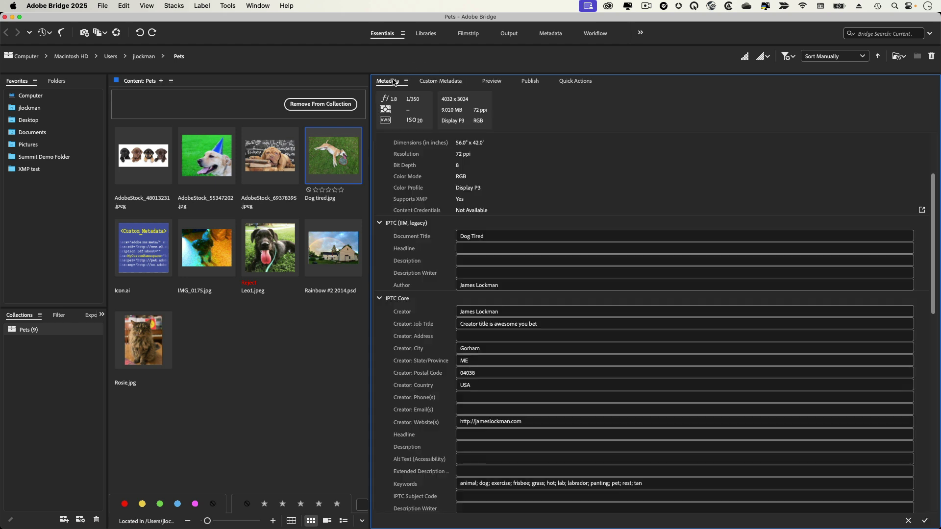
pyautogui.click(526, 261)
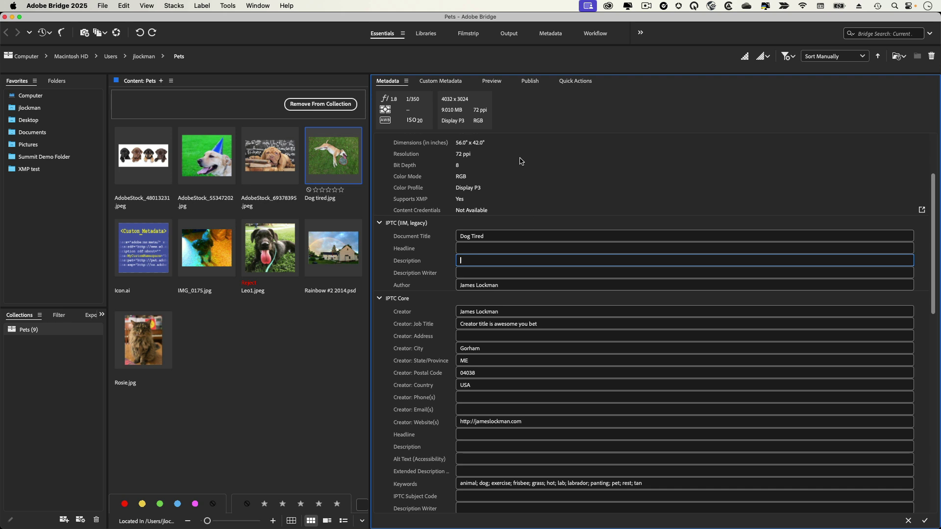
pyautogui.scroll(5, 520, 162)
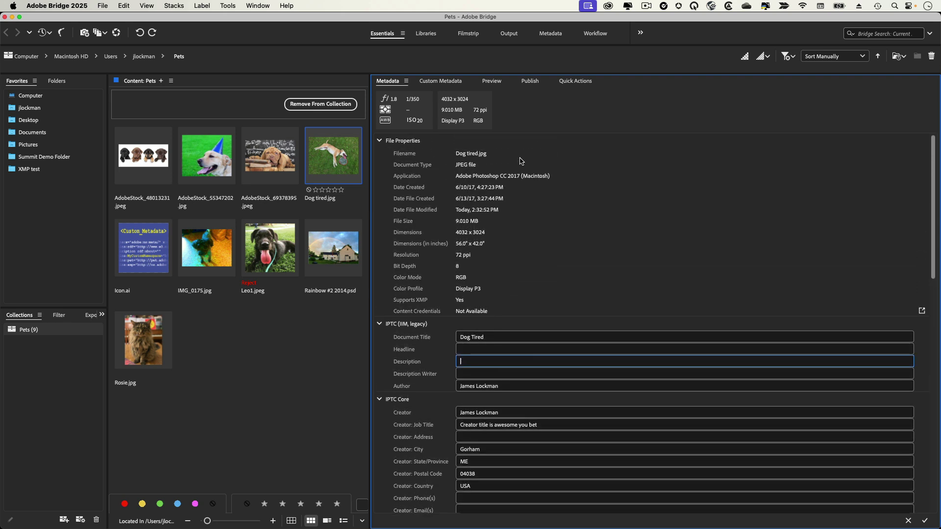
pyautogui.scroll(-3, 566, 256)
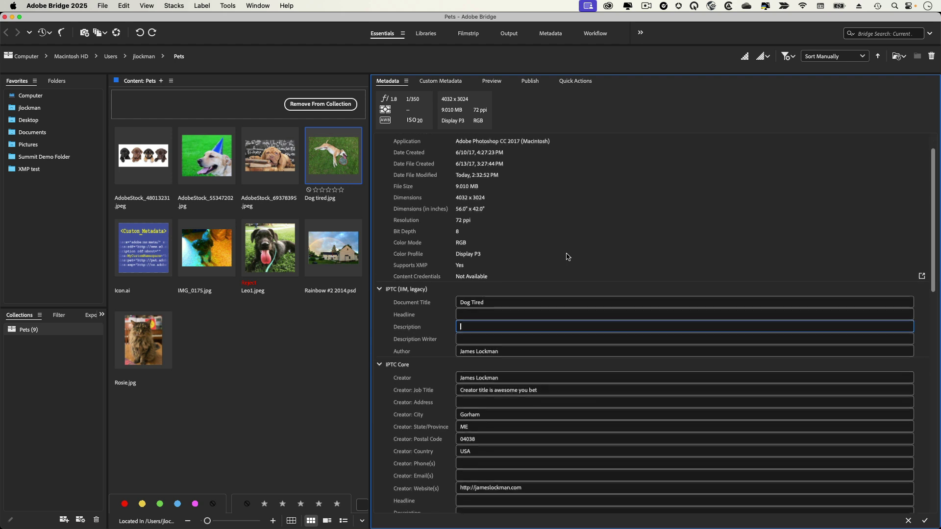
pyautogui.scroll(-5, 567, 256)
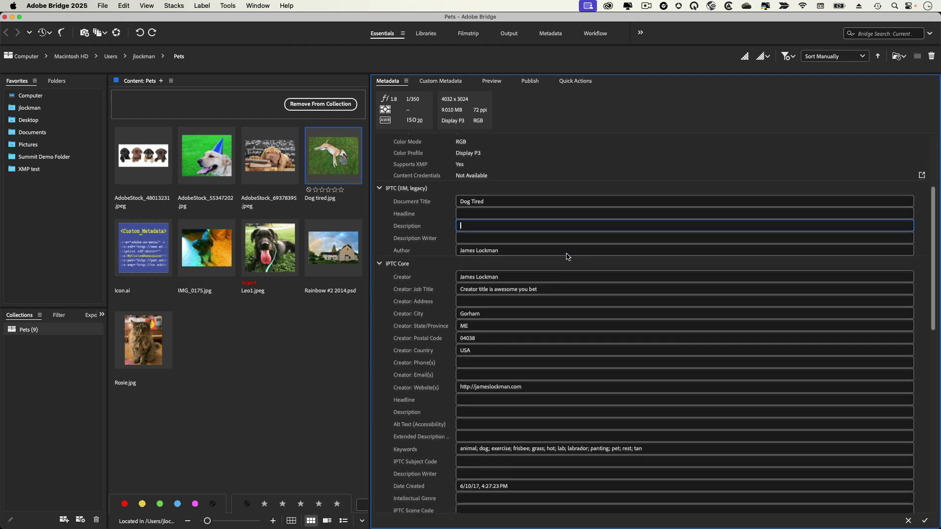
pyautogui.scroll(-9, 567, 257)
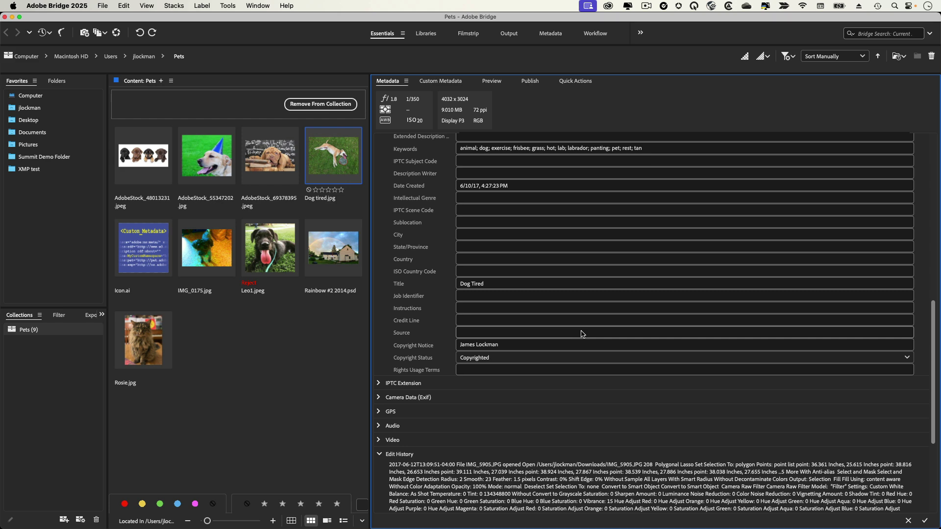
pyautogui.scroll(3, 582, 334)
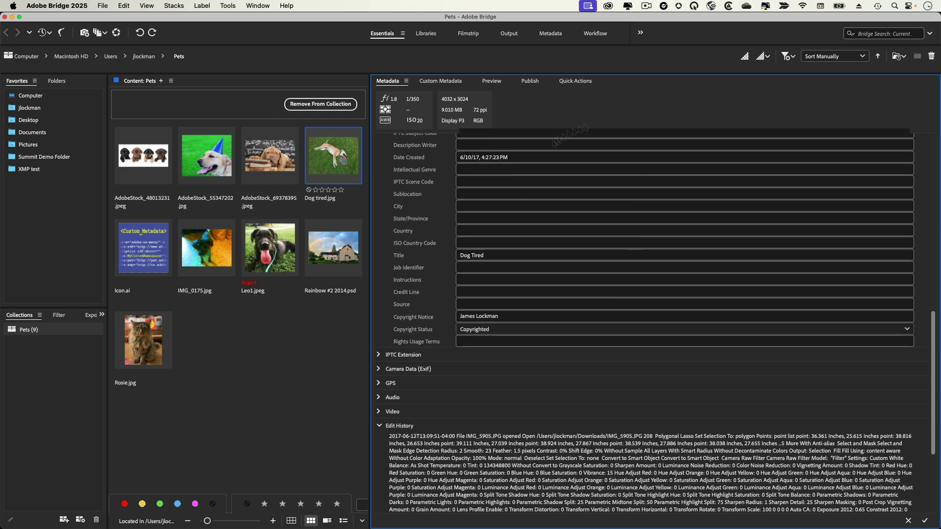
pyautogui.scroll(15, 593, 245)
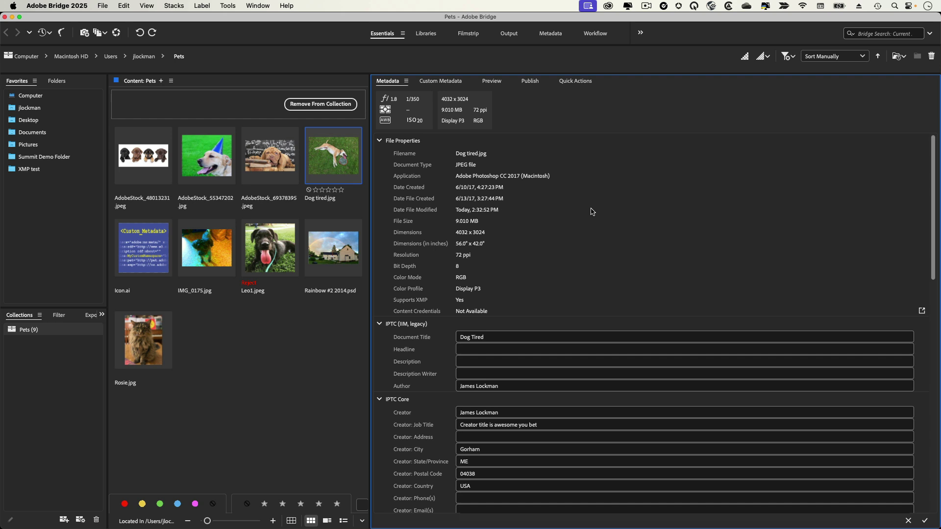
# Step: Return to the custom metadata form and add two blank entries to the Creator field
pyautogui.click(441, 81)
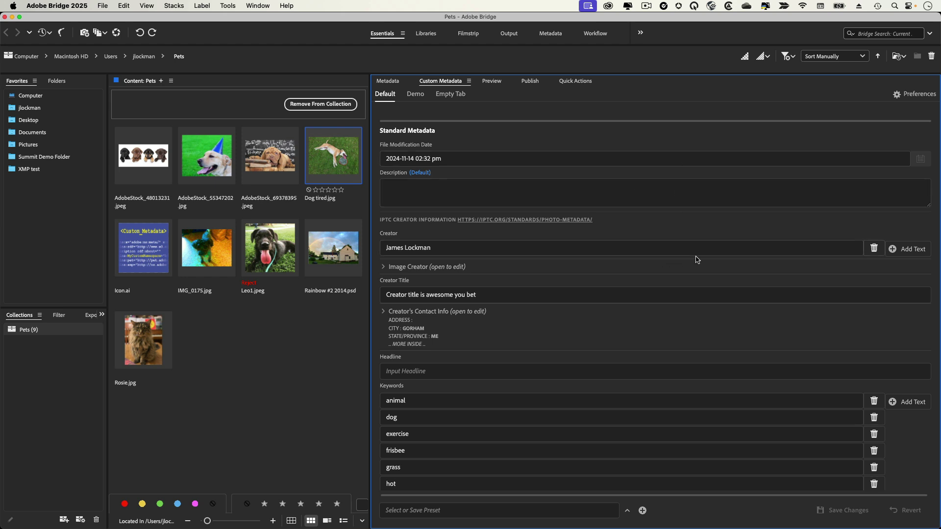
pyautogui.click(908, 249)
pyautogui.click(908, 249)
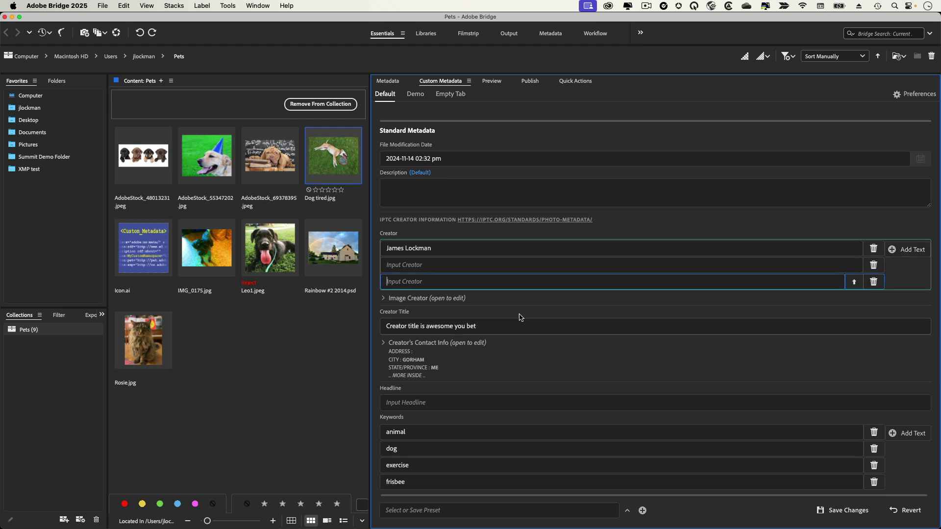
# Step: Add a new item to the Image Creator section and open it for editing
pyautogui.click(425, 299)
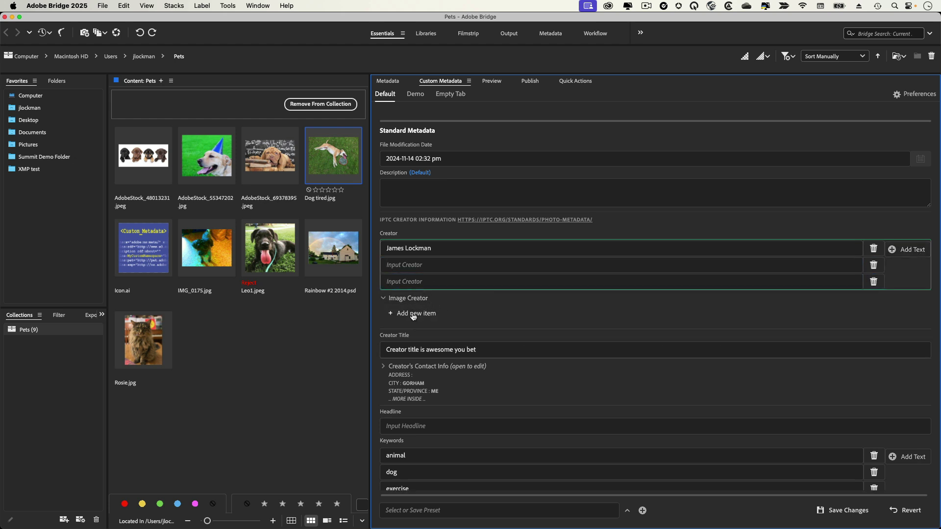
pyautogui.click(413, 314)
pyautogui.click(426, 338)
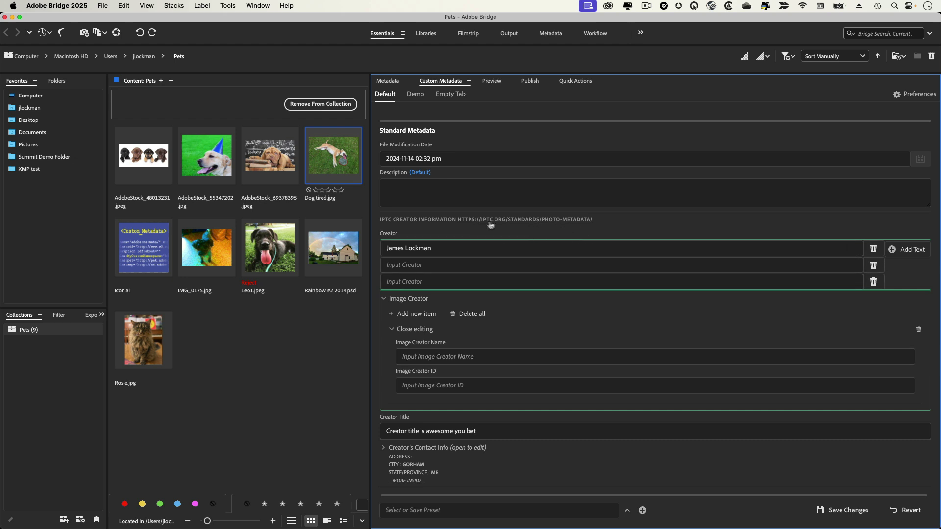
# Step: Open the linked IPTC Photo Metadata page in the browser, and return to Adobe Bridge
pyautogui.click(558, 220)
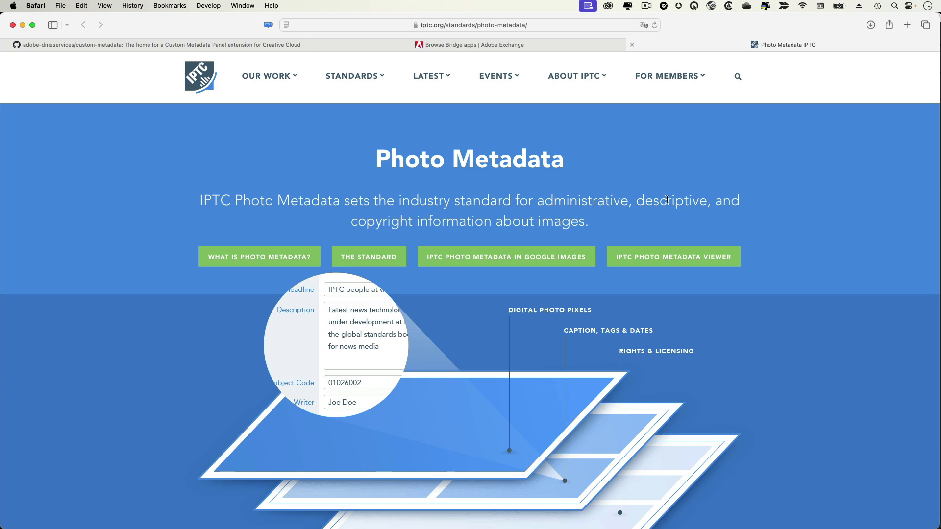
pyautogui.press('super+Tab')
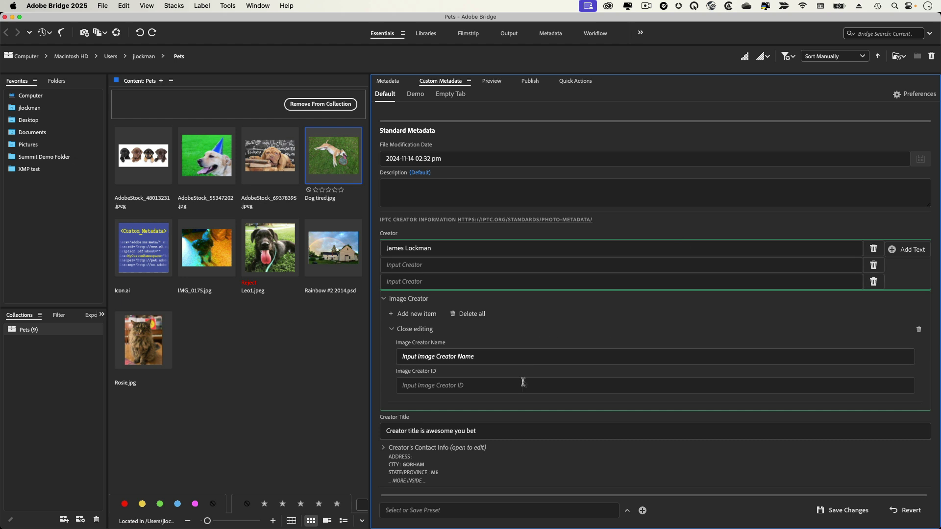
# Step: Set the Pet Type to Dog in the Pet Shop Metadata section and show the matching Breed choices
pyautogui.scroll(-5, 580, 336)
pyautogui.scroll(-3, 581, 336)
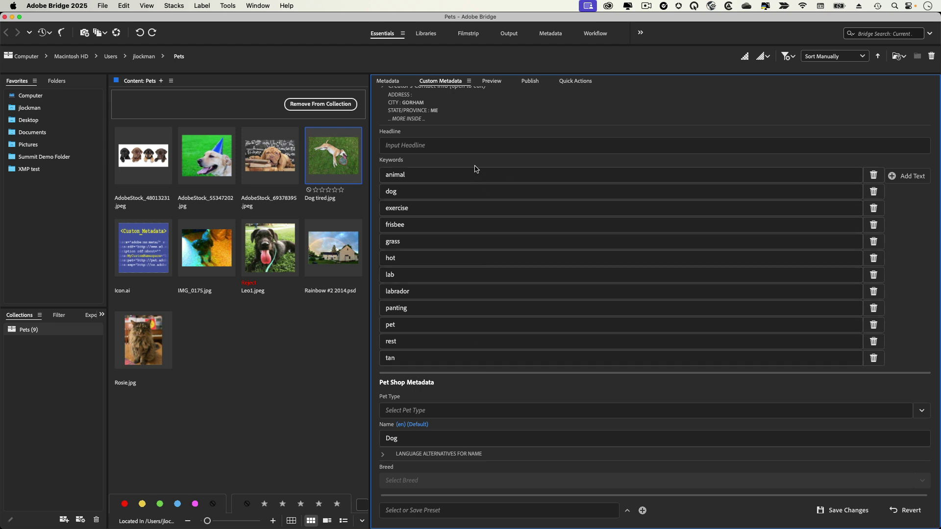
pyautogui.scroll(-4, 492, 370)
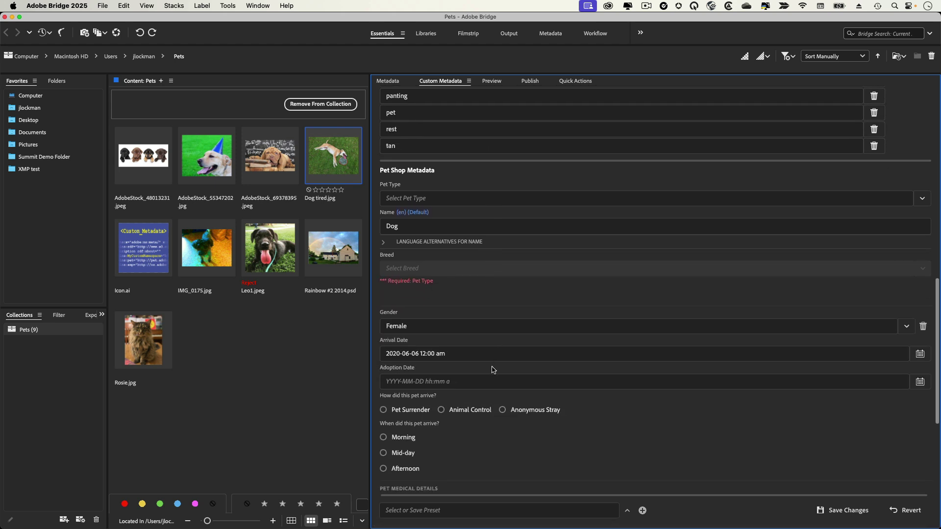
pyautogui.click(814, 201)
pyautogui.click(923, 201)
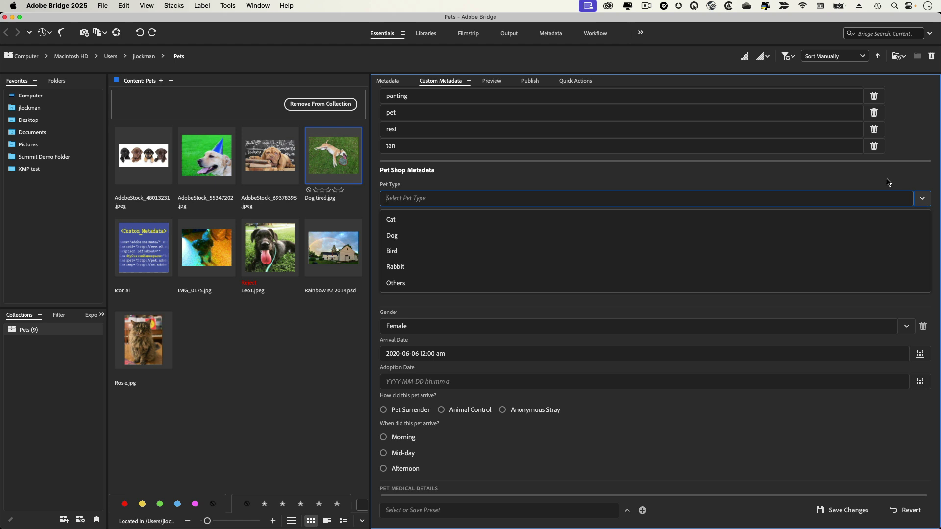
pyautogui.press('Down')
pyautogui.press('Down')
pyautogui.press('Return')
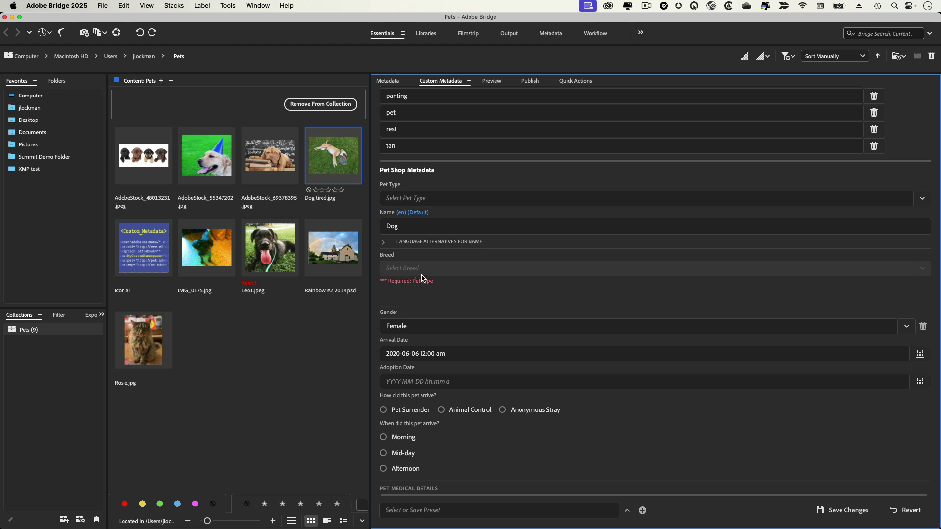
pyautogui.click(437, 203)
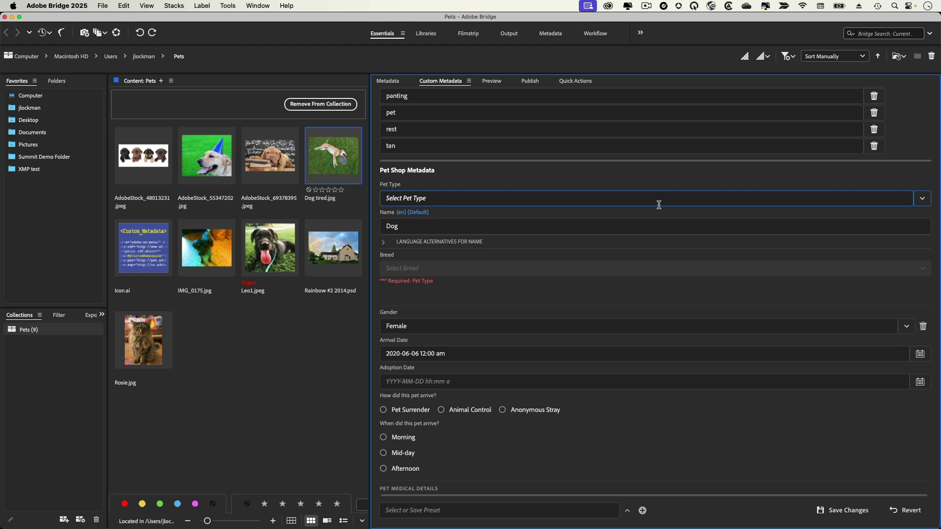
pyautogui.click(922, 198)
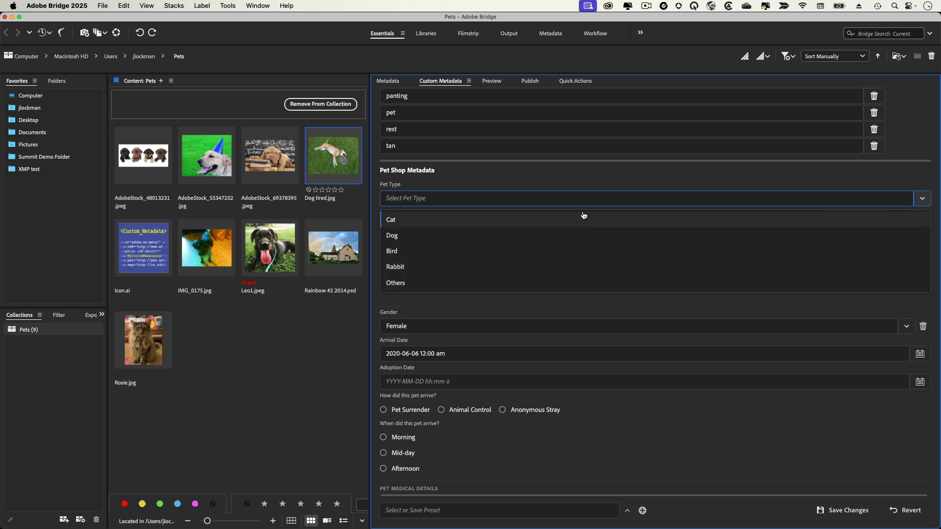
pyautogui.click(471, 239)
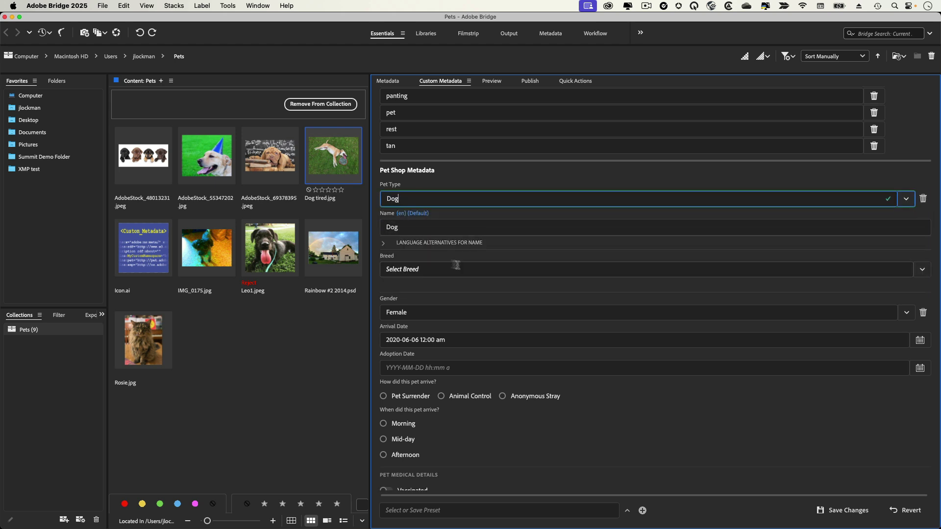
pyautogui.click(923, 272)
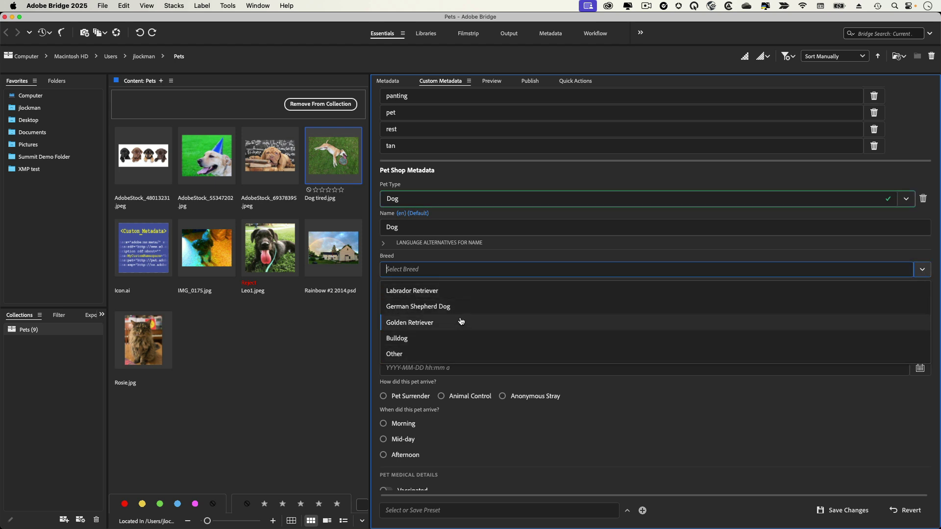
# Step: Set the Pet Type to Bird and look through its Breed choices without selecting one
pyautogui.click(906, 203)
pyautogui.click(906, 204)
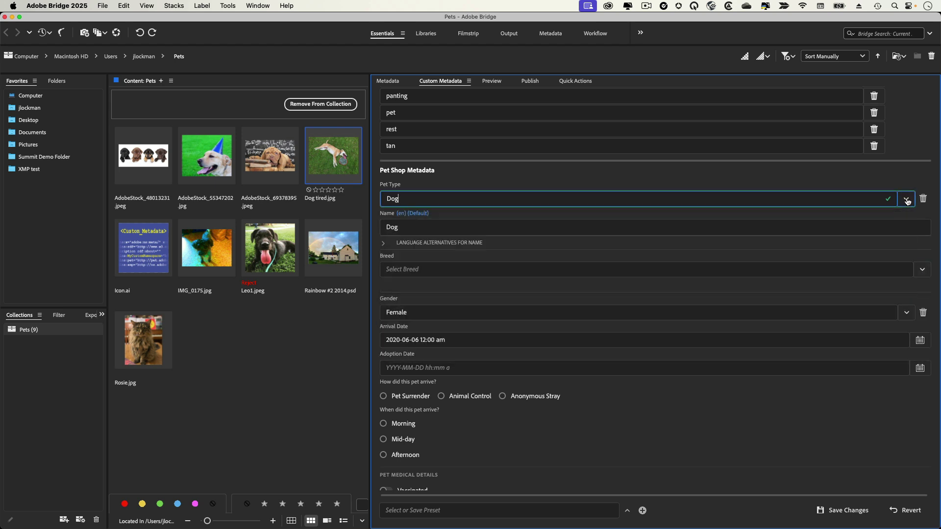
pyautogui.click(906, 201)
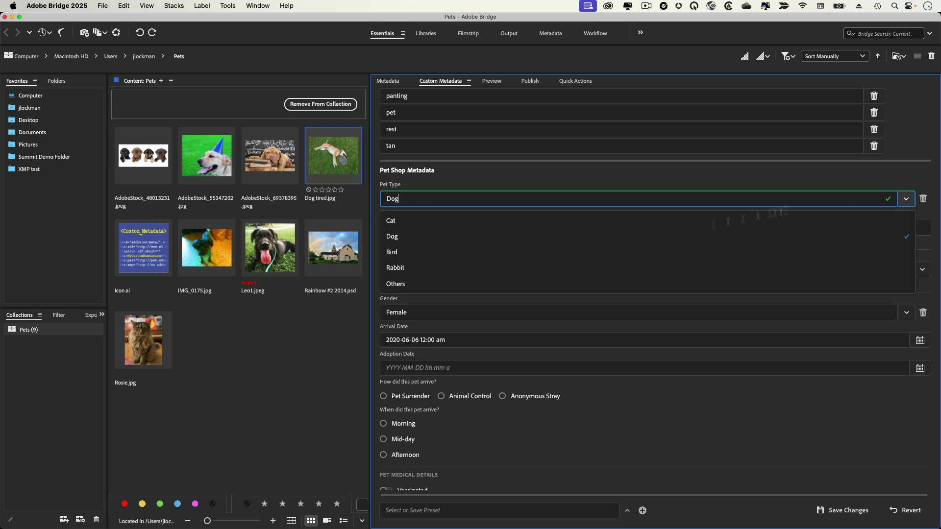
pyautogui.click(529, 254)
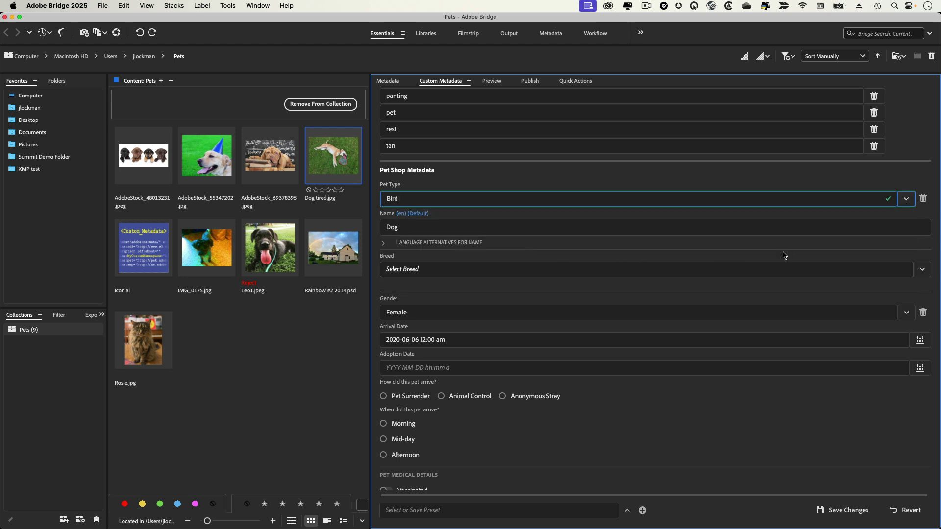
pyautogui.click(922, 270)
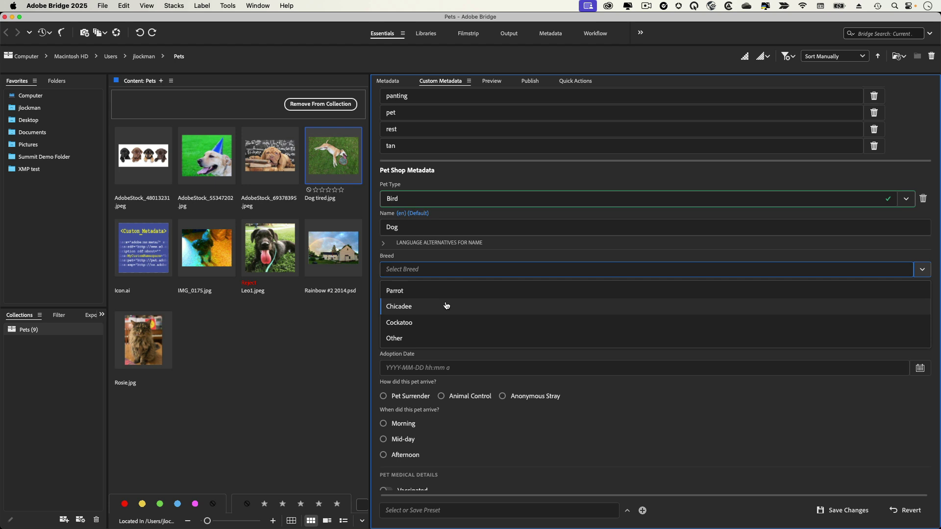
pyautogui.click(716, 185)
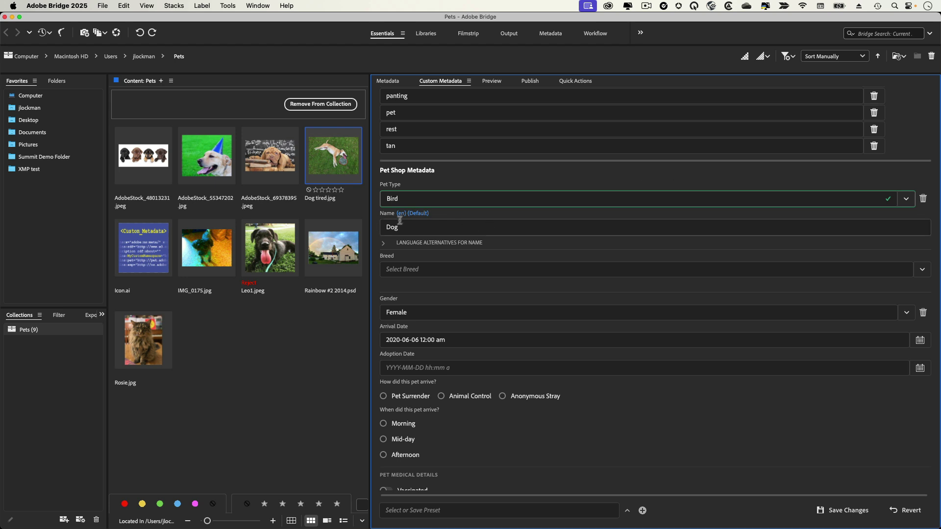
# Step: Expand the language alternatives for the pet's Name field
pyautogui.moveTo(423, 218)
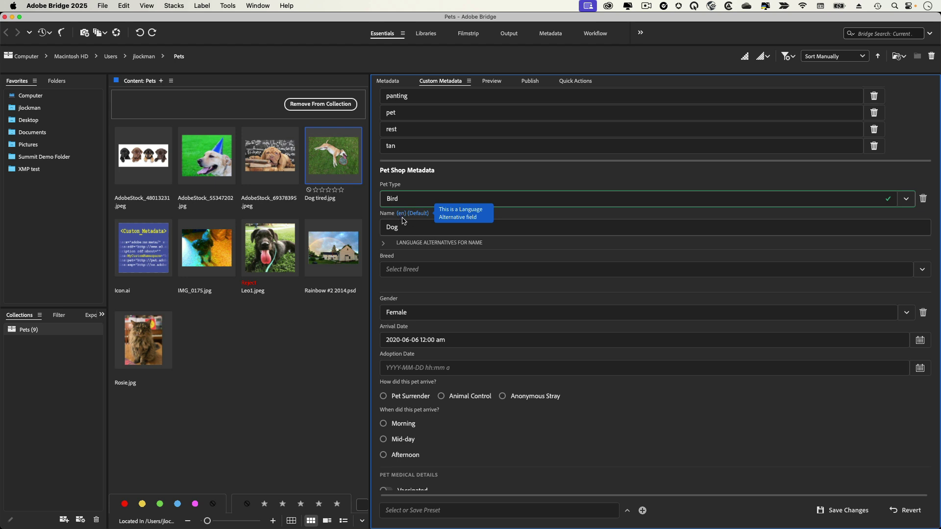
pyautogui.click(424, 244)
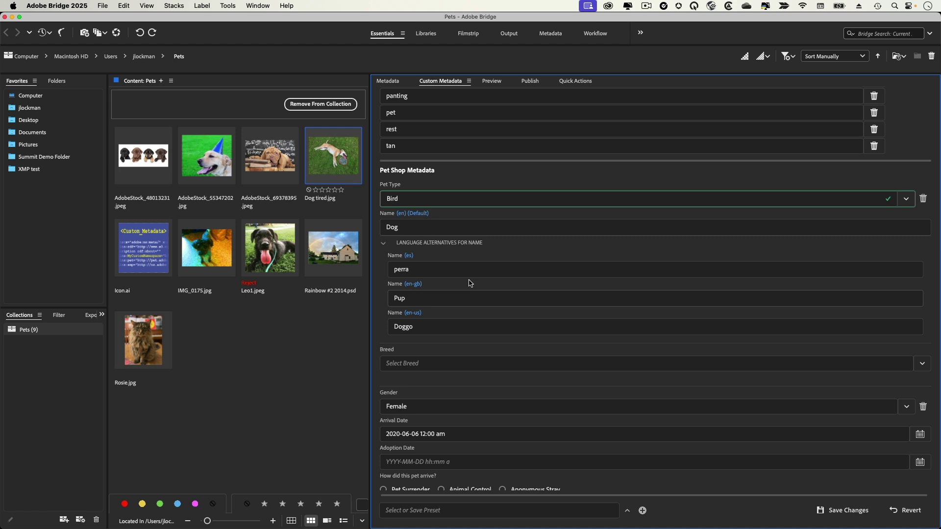
# Step: Open the Arrival Date calendar in the Pet Shop Metadata section and close it without picking another date
pyautogui.scroll(-8, 469, 284)
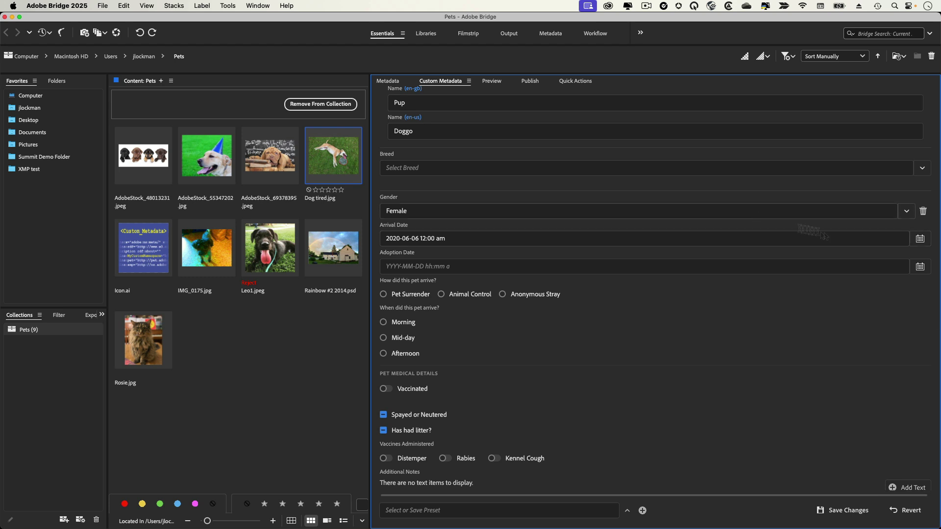
pyautogui.click(920, 238)
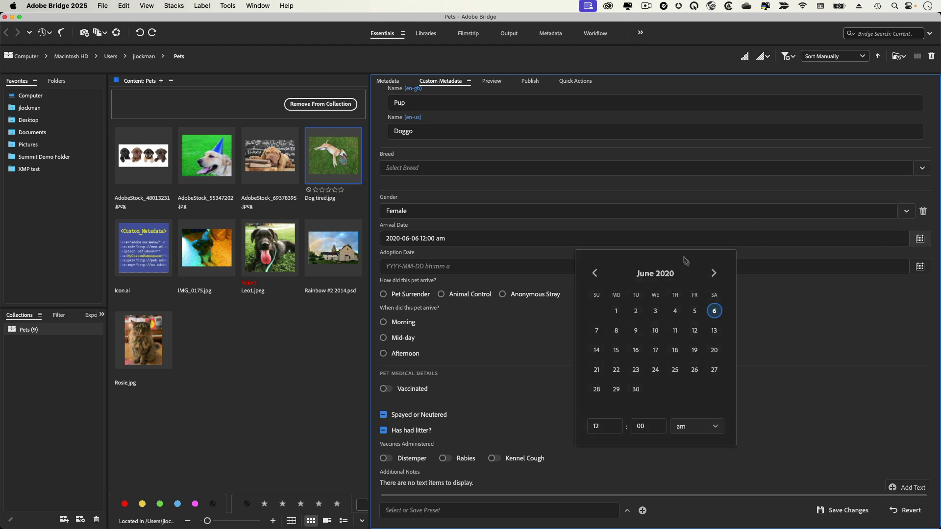
pyautogui.click(803, 310)
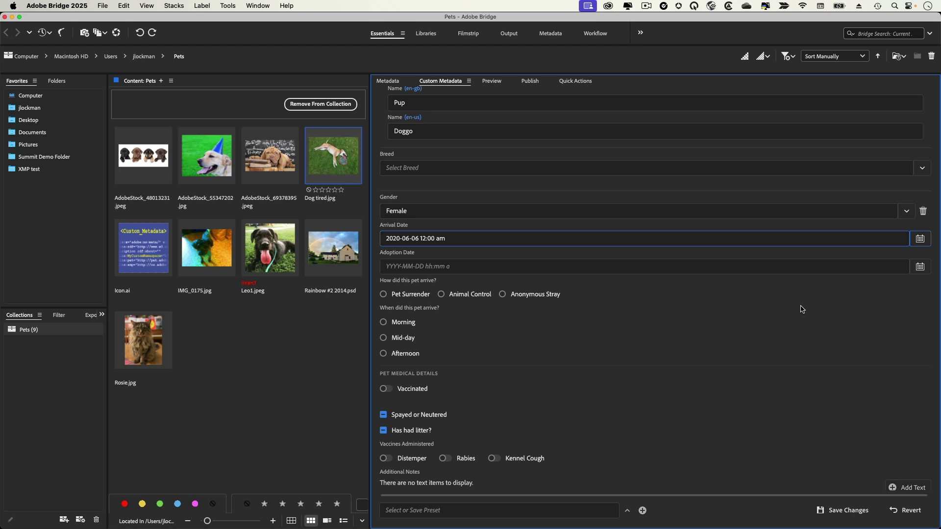
pyautogui.click(461, 243)
# Step: Set how the pet arrived to Pet Surrender and when it arrived to Afternoon
pyautogui.scroll(-3, 688, 310)
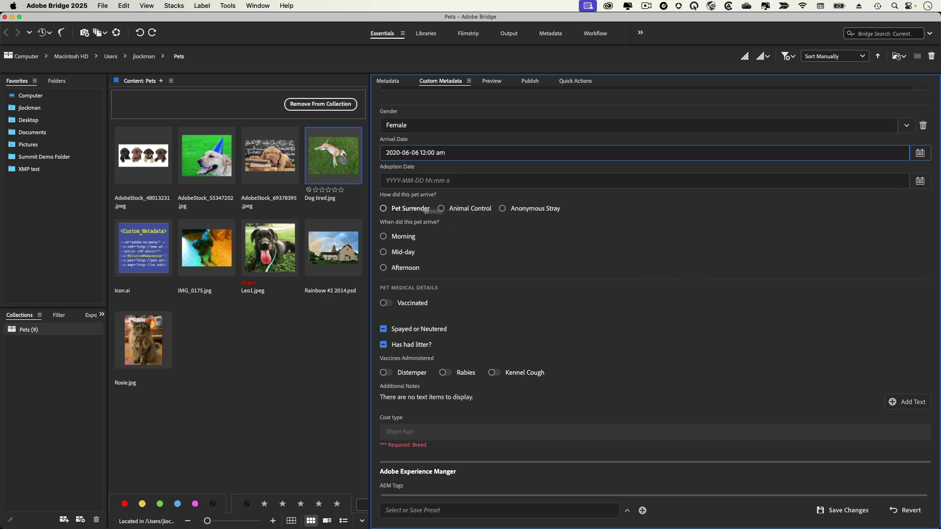
pyautogui.click(524, 210)
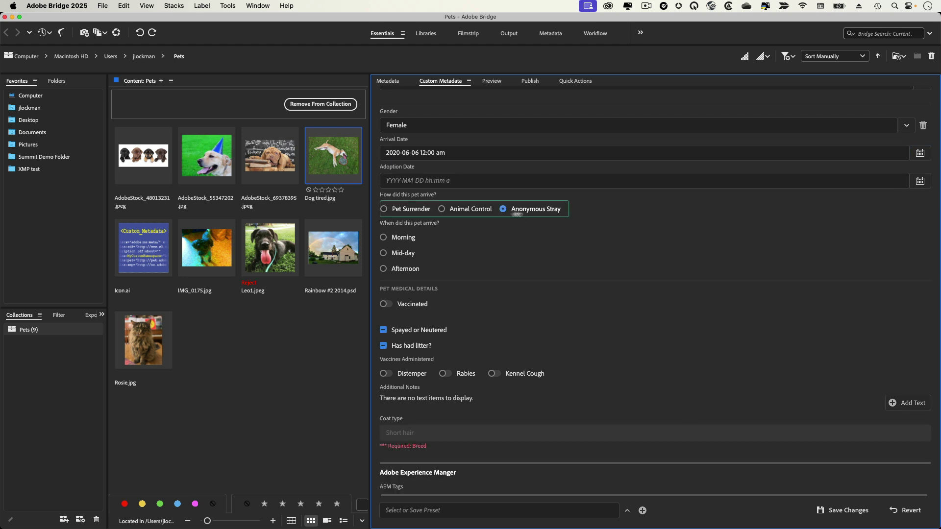
pyautogui.click(395, 210)
pyautogui.click(398, 239)
pyautogui.click(399, 253)
pyautogui.click(400, 269)
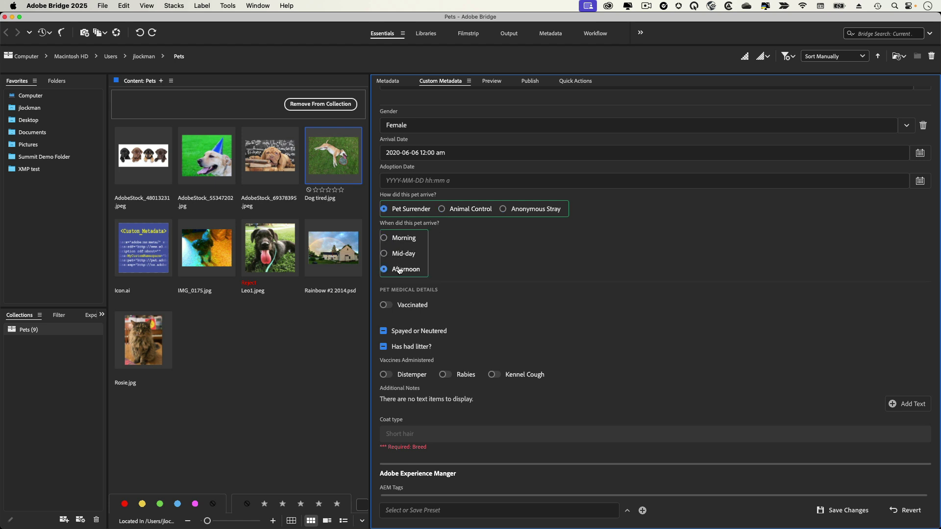
# Step: Set Vaccinated to off and leave Spayed or Neutered unchecked in the Pet Medical Details
pyautogui.click(403, 305)
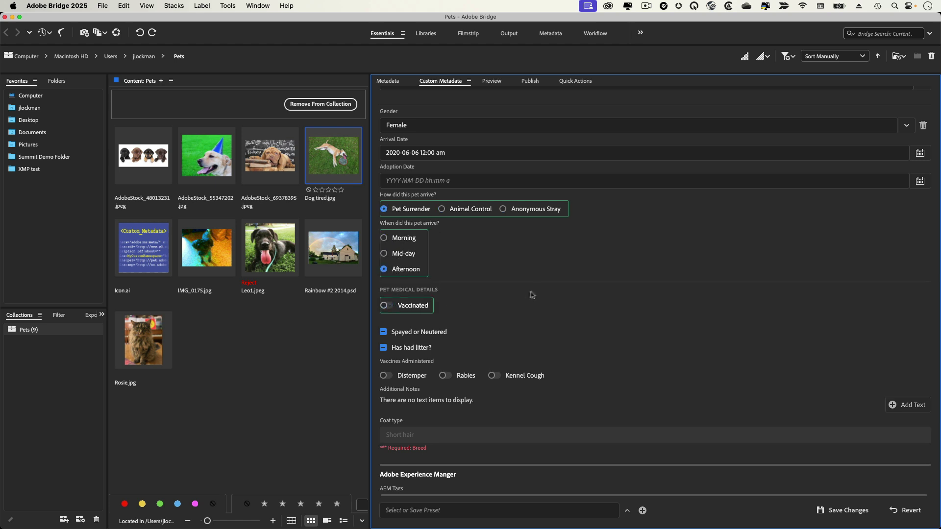
pyautogui.click(397, 334)
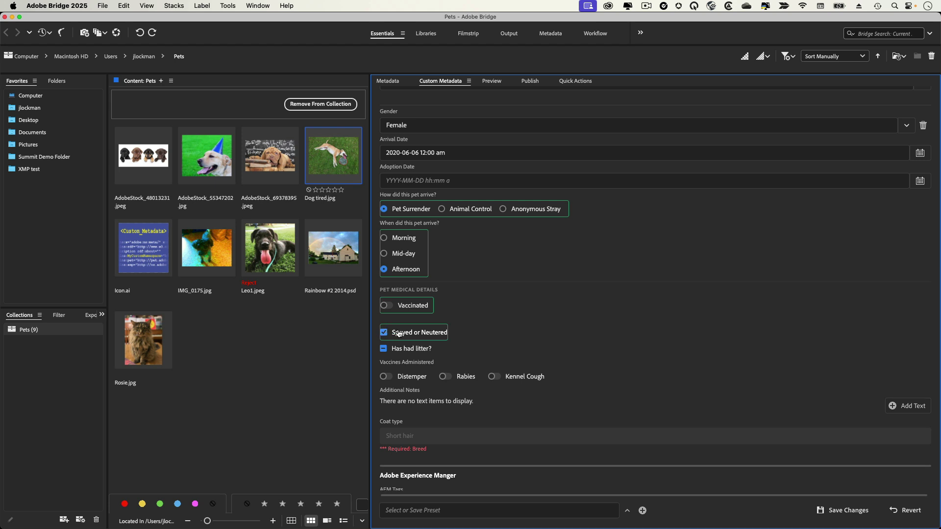
pyautogui.click(399, 334)
# Step: Check which field the Coat type requires, and set the Breed to Parrot
pyautogui.scroll(-3, 649, 298)
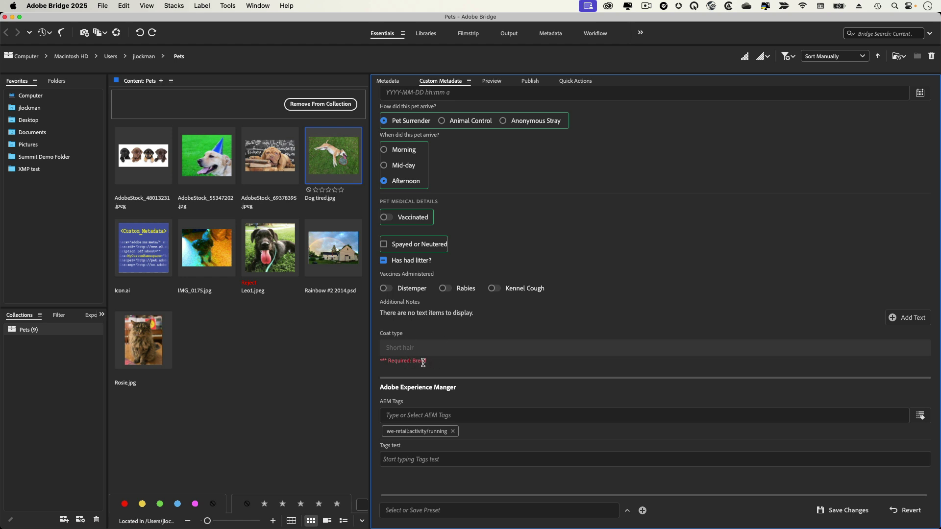
pyautogui.scroll(10, 712, 208)
pyautogui.scroll(3, 711, 208)
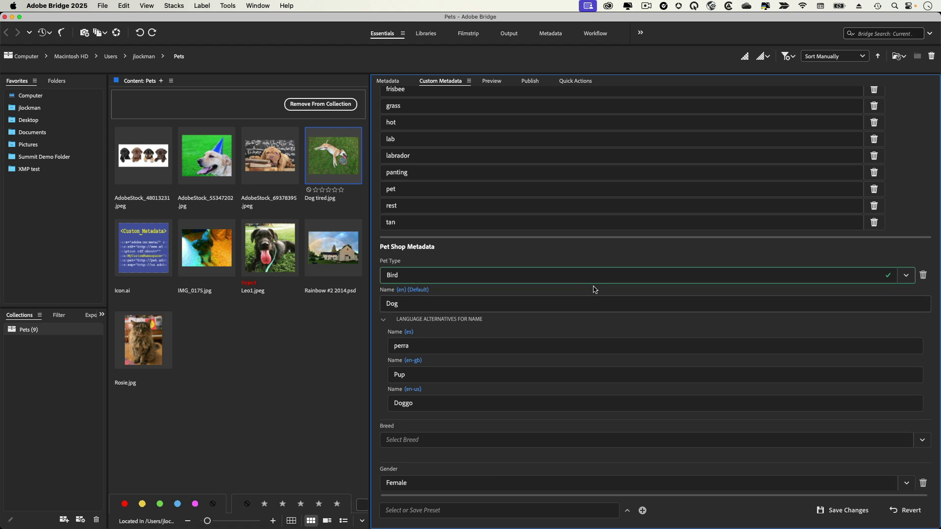
pyautogui.scroll(-4, 595, 289)
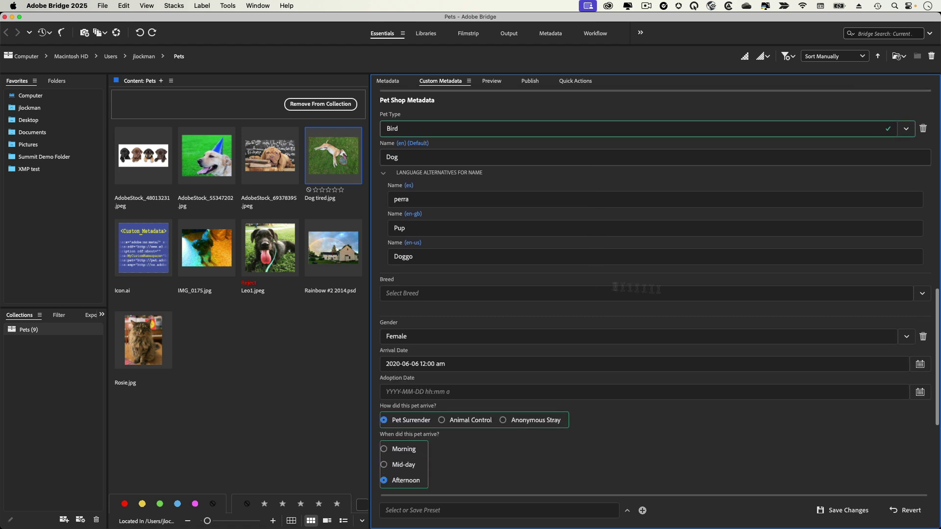
pyautogui.click(922, 295)
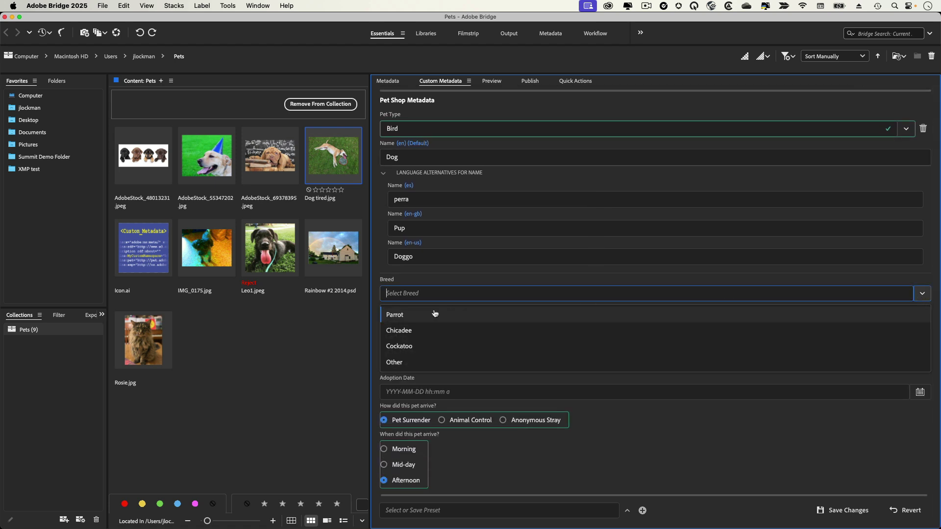
pyautogui.click(428, 310)
# Step: Select the existing text in the Coat type field of the pet's metadata
pyautogui.scroll(-8, 653, 429)
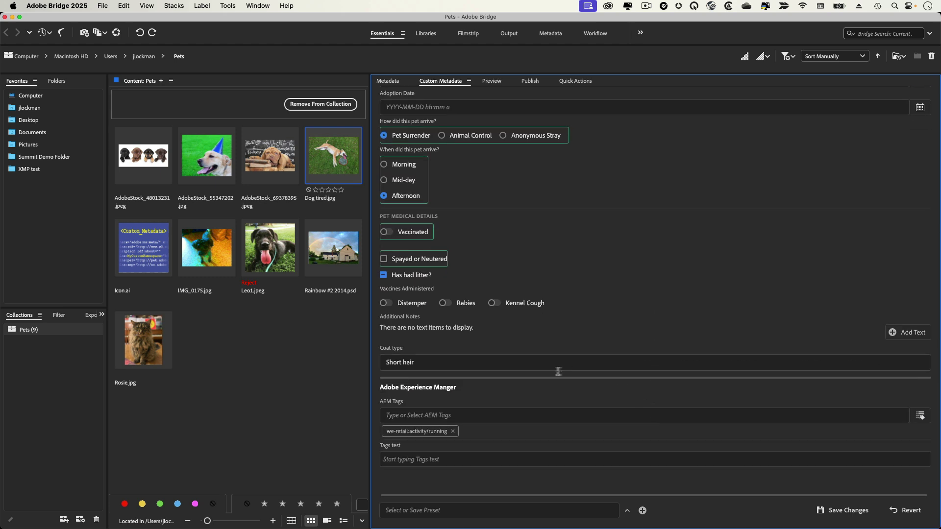
pyautogui.doubleClick(532, 368)
pyautogui.click(525, 363)
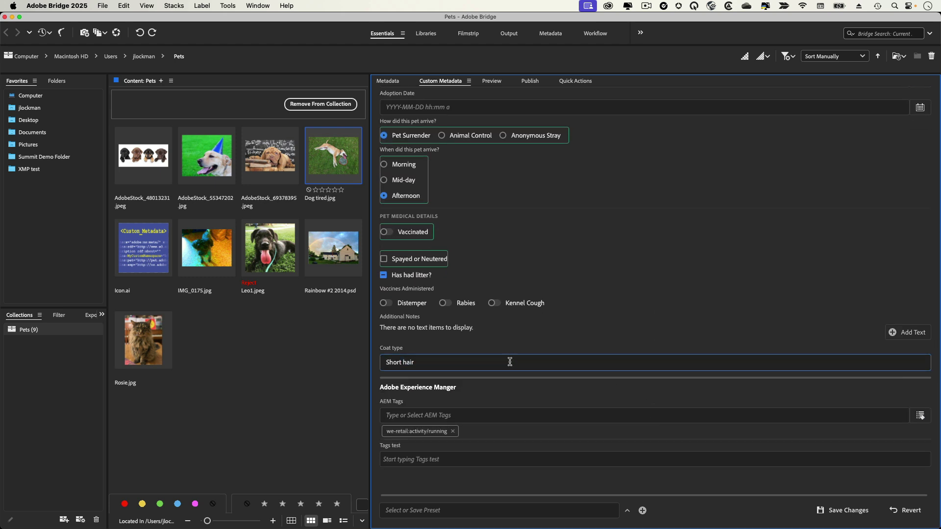
pyautogui.tripleClick(509, 362)
# Step: Open the Custom Metadata preferences and bring up Tab Management
pyautogui.scroll(15, 598, 326)
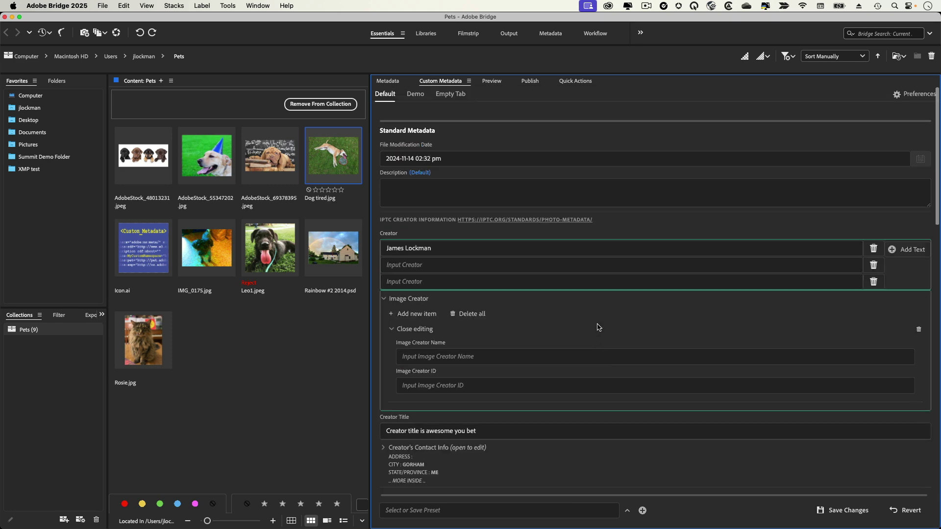
pyautogui.click(920, 97)
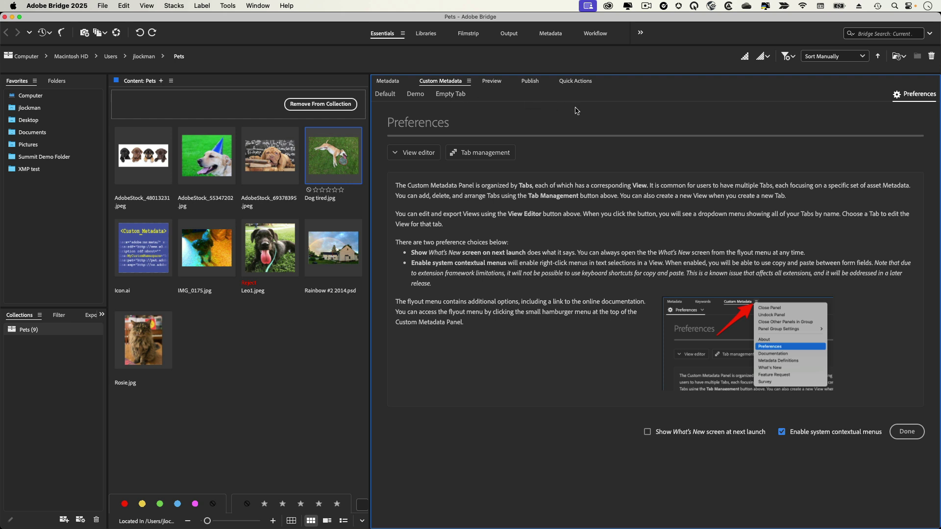
pyautogui.click(485, 156)
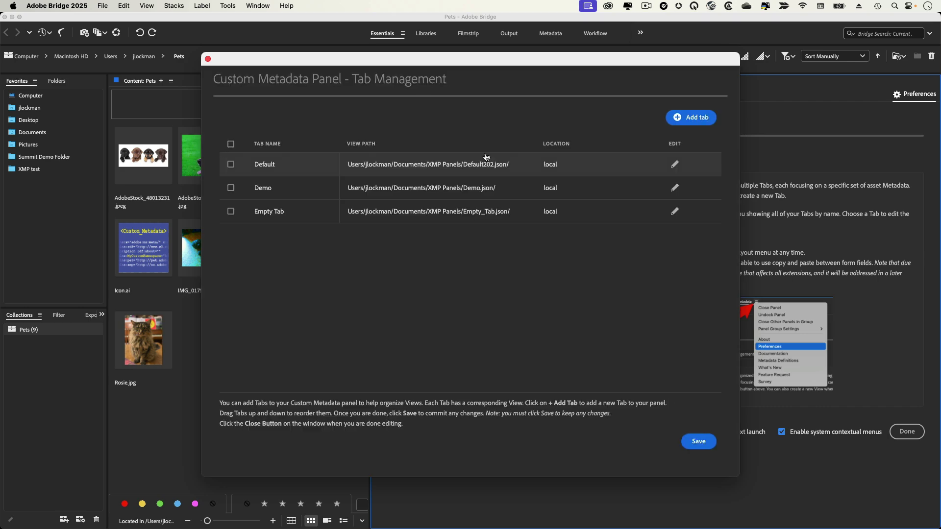
# Step: Add a local tab named New Tab and create a new, empty metadata view for it
pyautogui.click(690, 118)
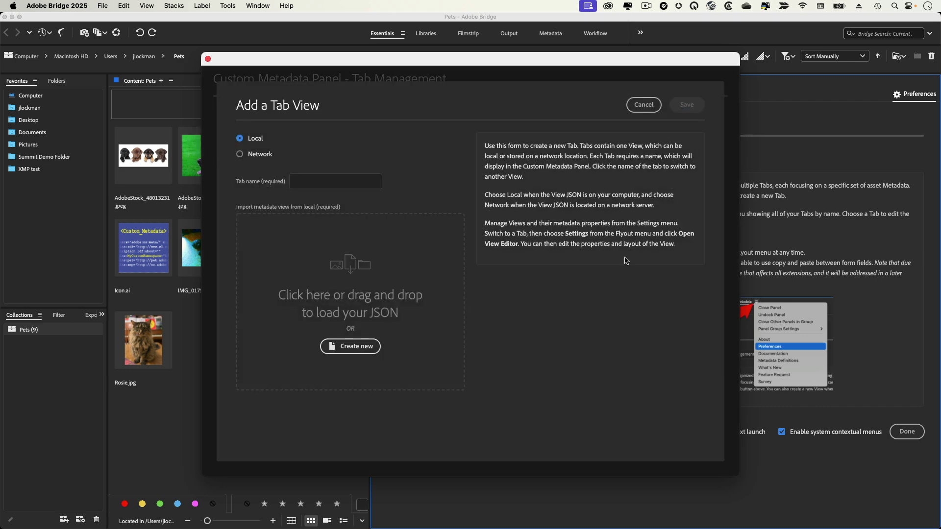
pyautogui.click(343, 185)
pyautogui.write('New Tab')
pyautogui.click(351, 346)
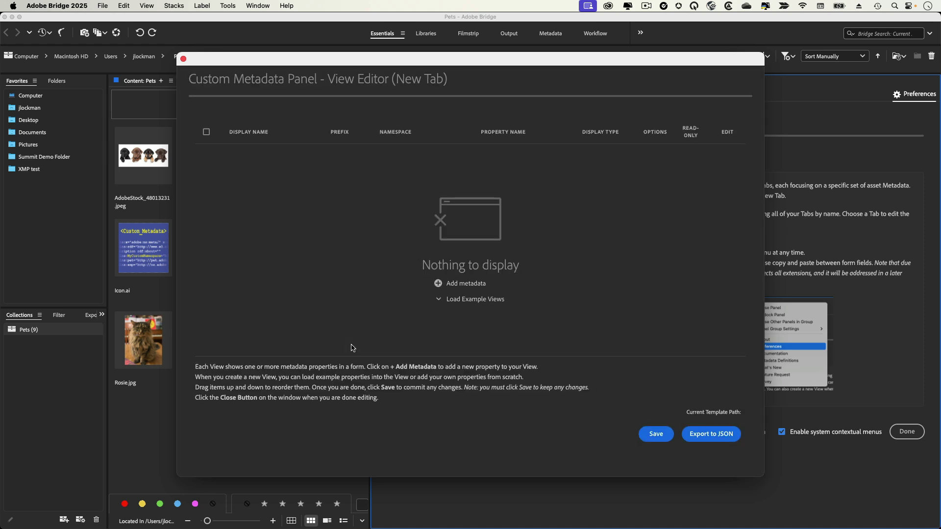
# Step: Look through the Adobe, IPTC and Museos Abiertos example views and load one that includes the Dublin Core Namespace properties
pyautogui.click(470, 300)
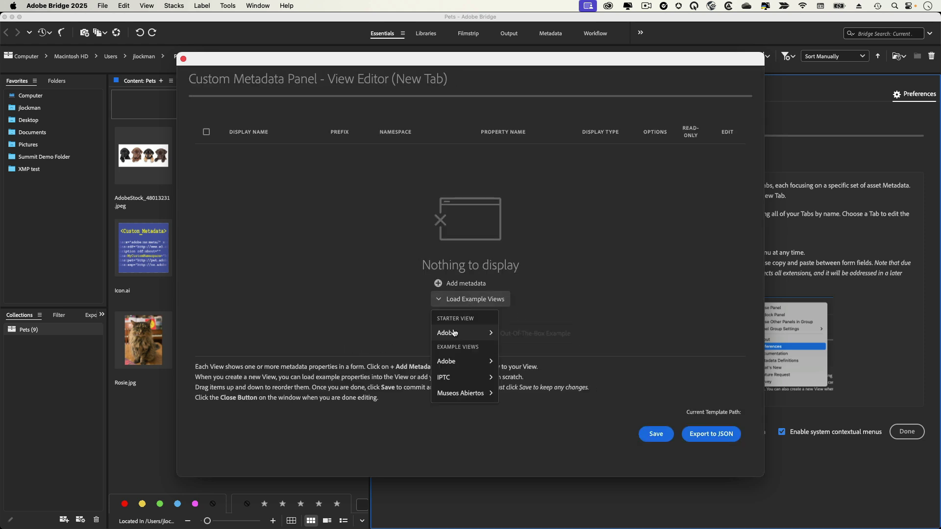
pyautogui.moveTo(454, 381)
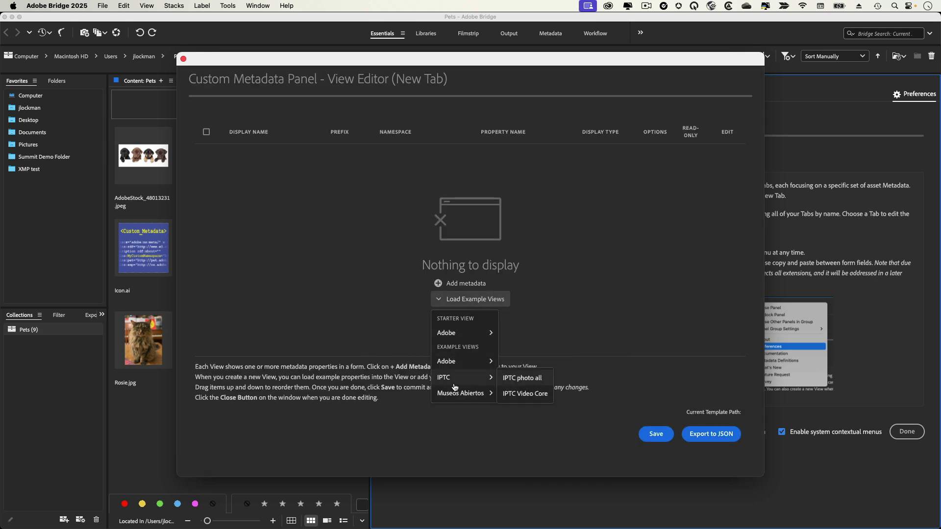
pyautogui.moveTo(458, 335)
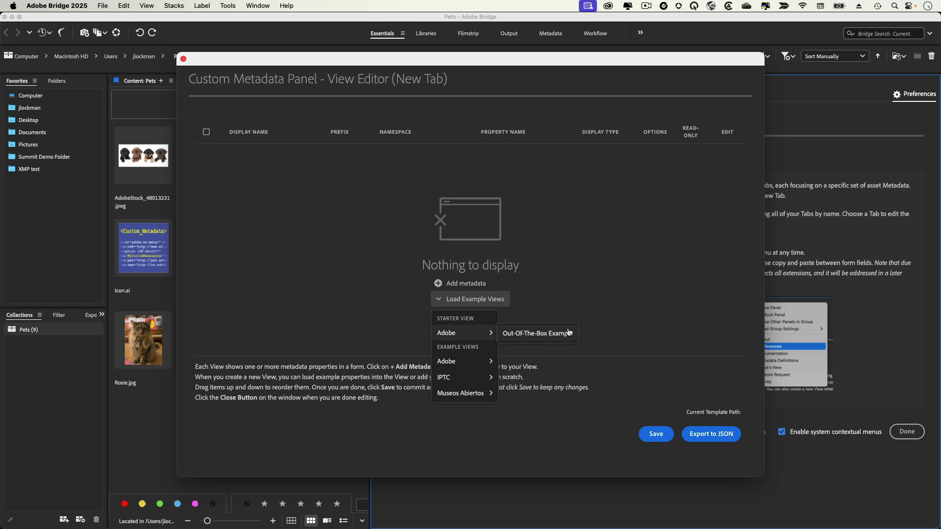
pyautogui.moveTo(470, 363)
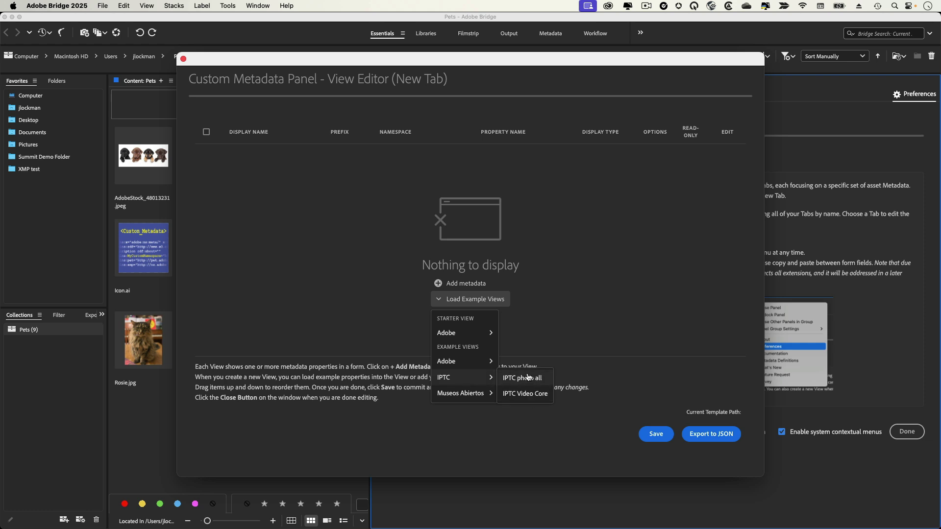
pyautogui.moveTo(473, 399)
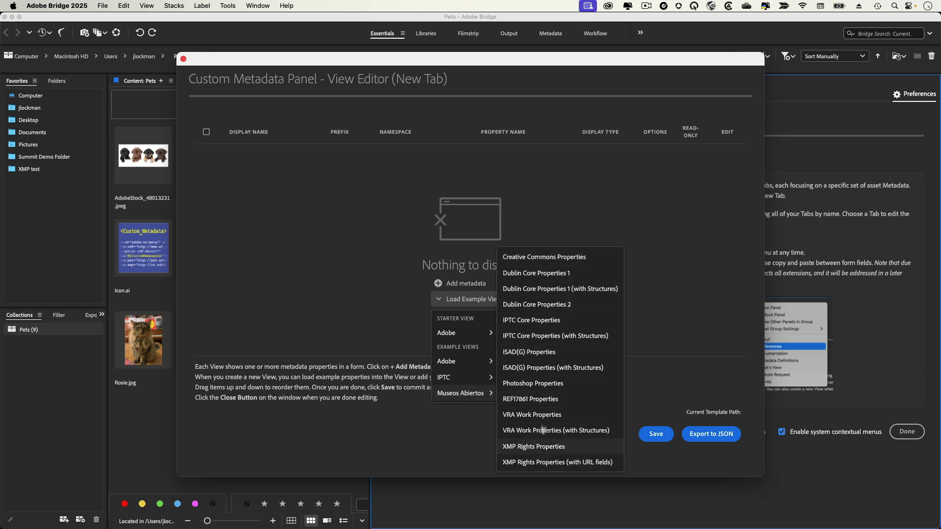
pyautogui.click(532, 276)
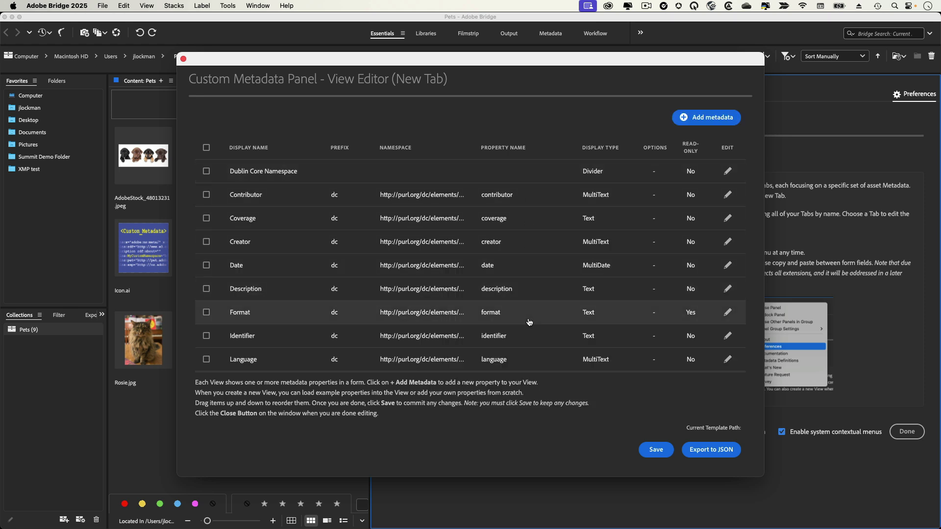
# Step: Review the loaded properties and their display types from the Dublin Core section down to the IPTC Core section
pyautogui.scroll(-5, 530, 321)
pyautogui.scroll(-12, 529, 321)
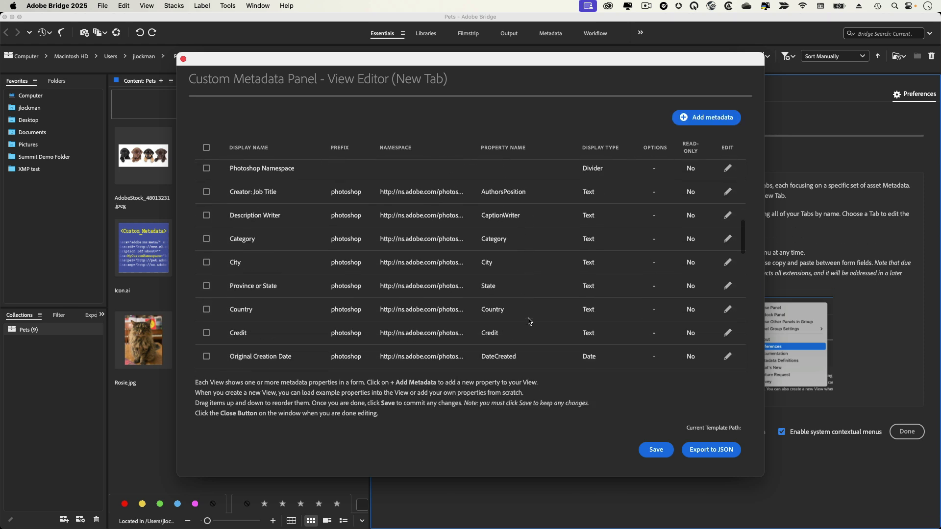
pyautogui.scroll(-15, 530, 321)
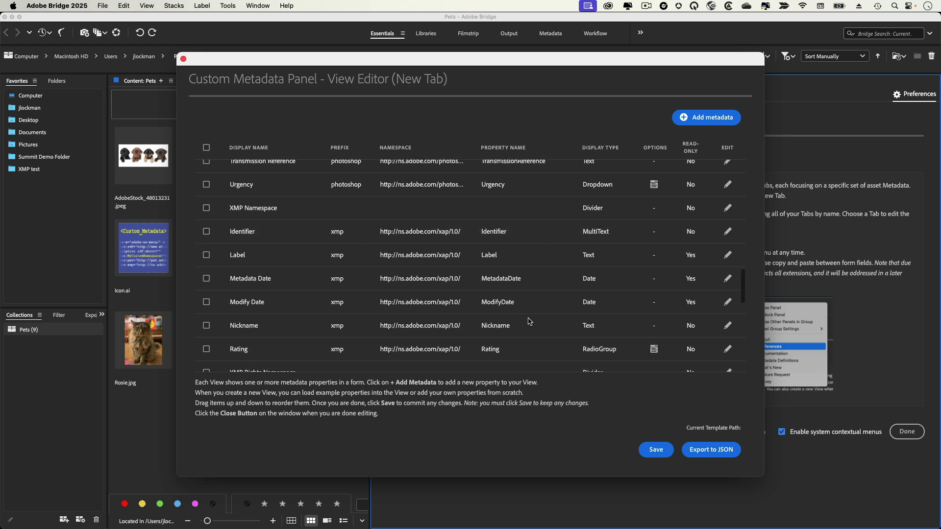
pyautogui.scroll(2, 529, 321)
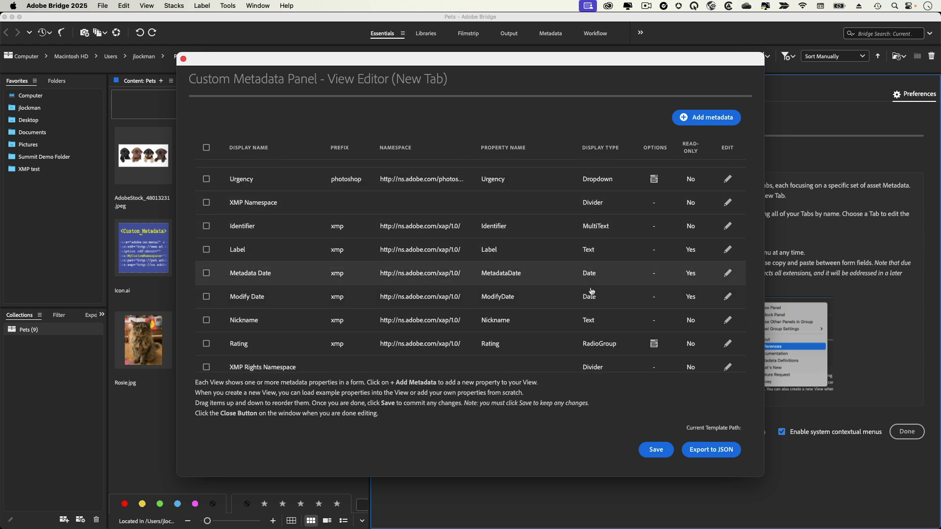
pyautogui.scroll(-3, 592, 334)
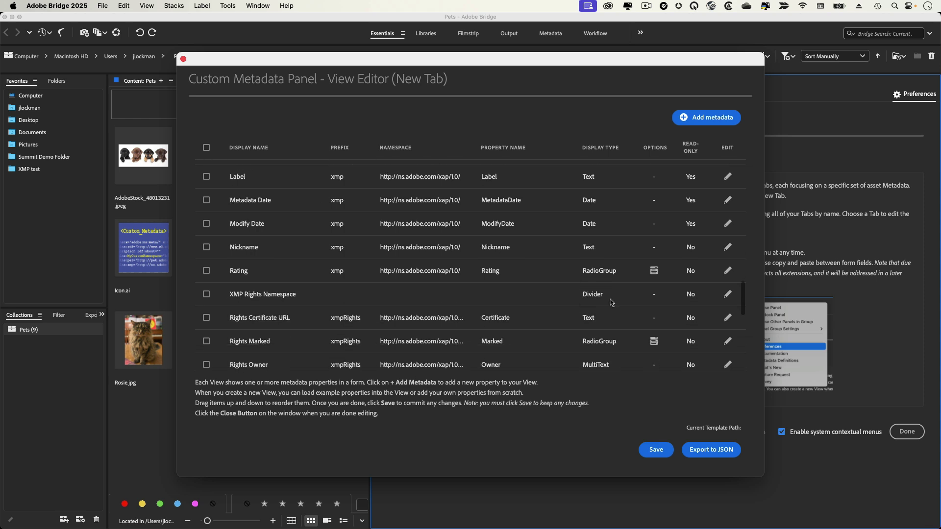
pyautogui.scroll(-2, 593, 323)
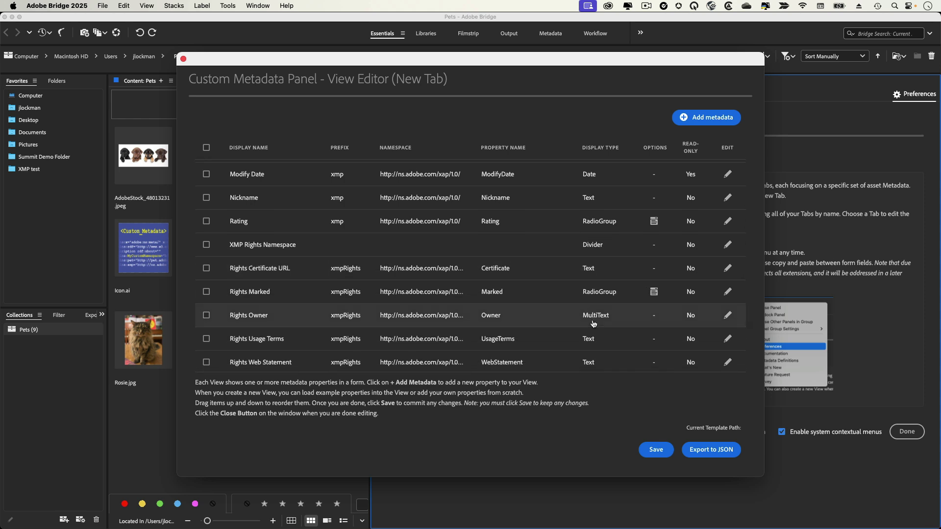
pyautogui.scroll(-5, 579, 308)
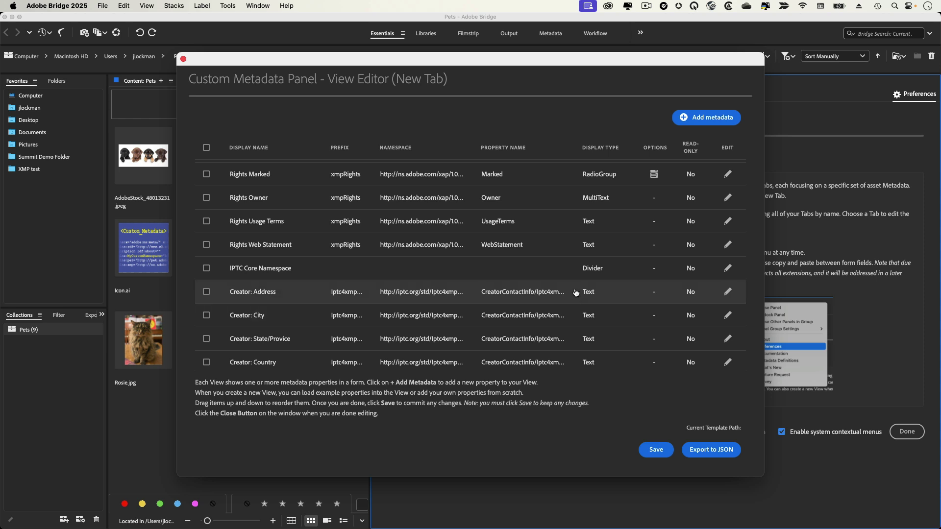
# Step: Copy the properties from the IPTC Core Namespace divider through Country Code in the New Tab view
pyautogui.click(206, 269)
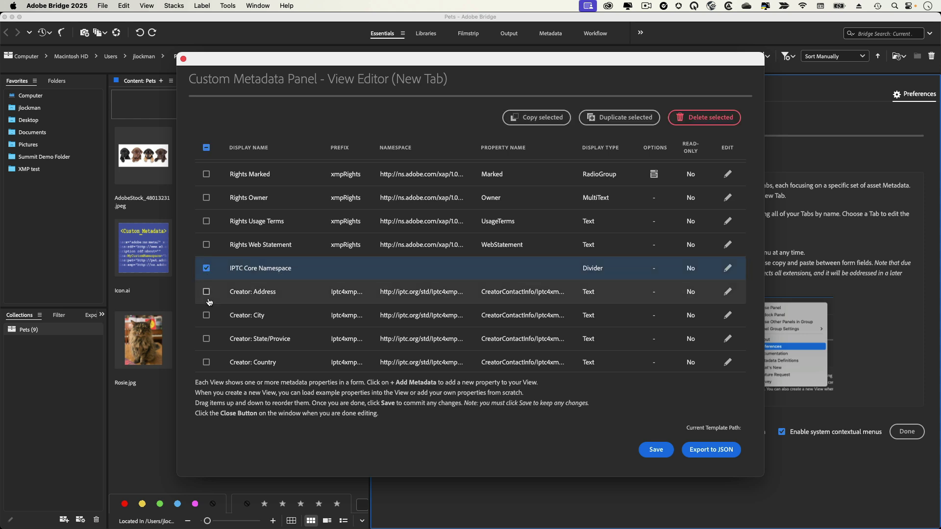
pyautogui.scroll(-2, 206, 274)
pyautogui.click(207, 255)
pyautogui.click(206, 279)
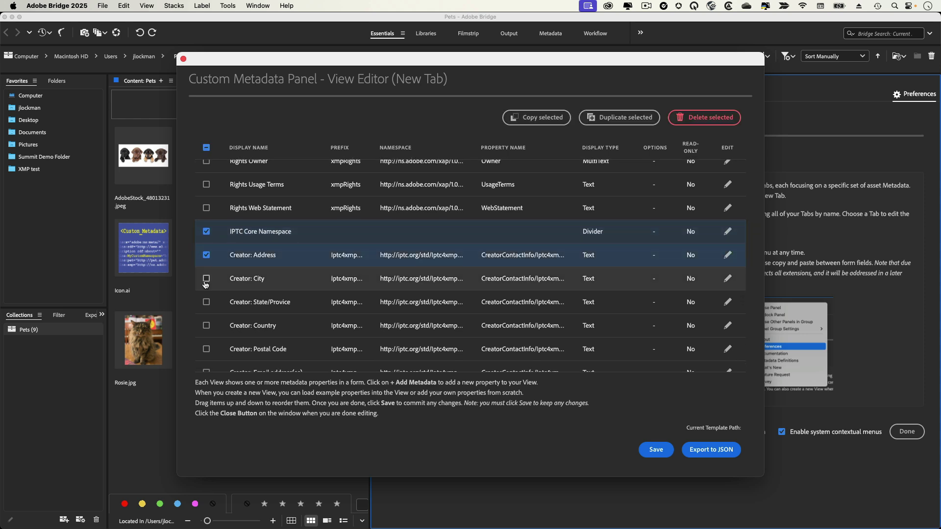
pyautogui.click(206, 302)
pyautogui.click(206, 325)
pyautogui.click(206, 349)
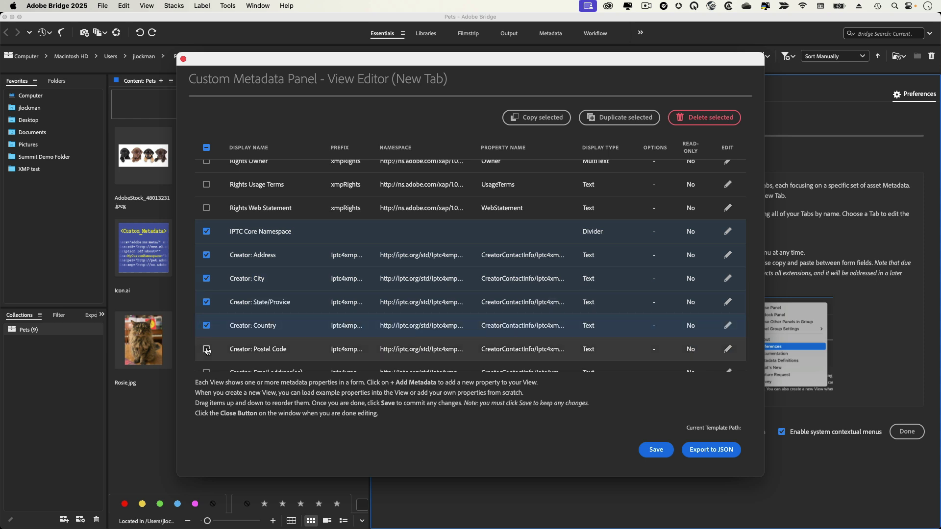
pyautogui.scroll(-4, 206, 333)
pyautogui.click(207, 283)
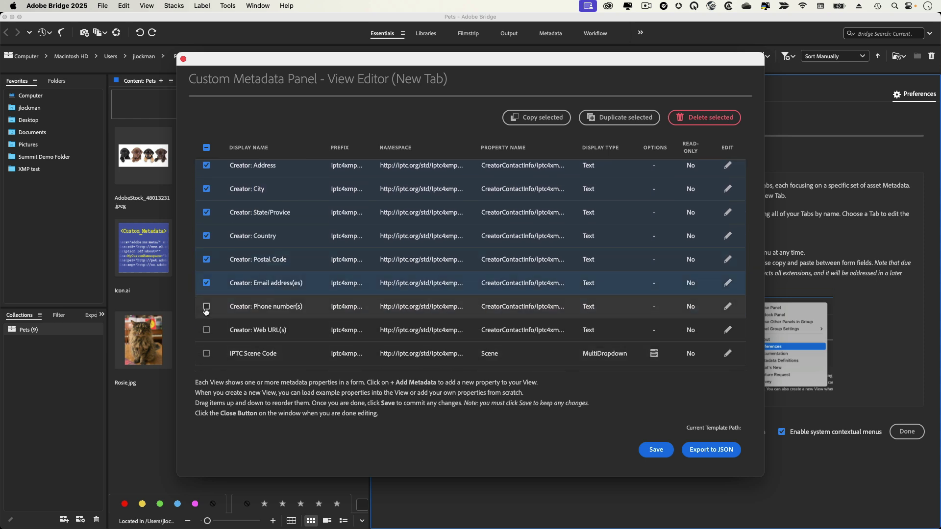
pyautogui.click(206, 307)
pyautogui.click(207, 338)
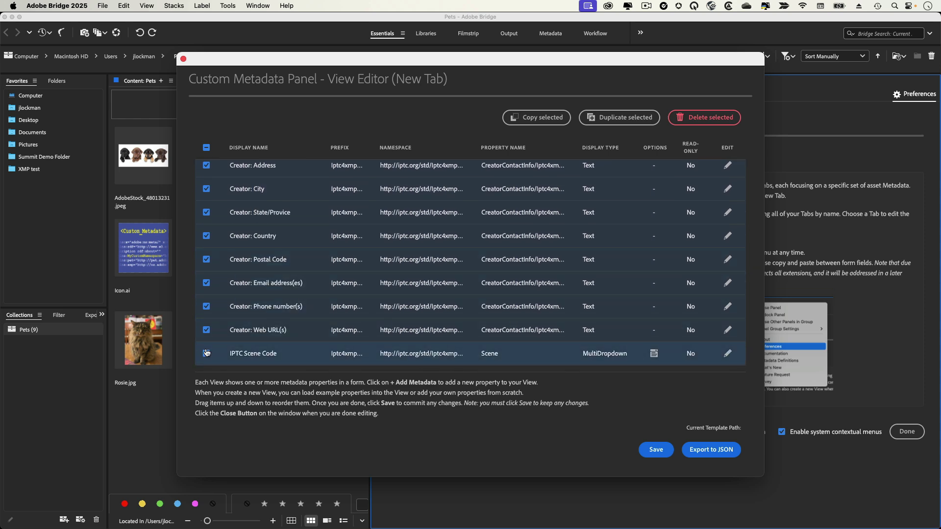
pyautogui.scroll(-3, 206, 353)
pyautogui.click(206, 314)
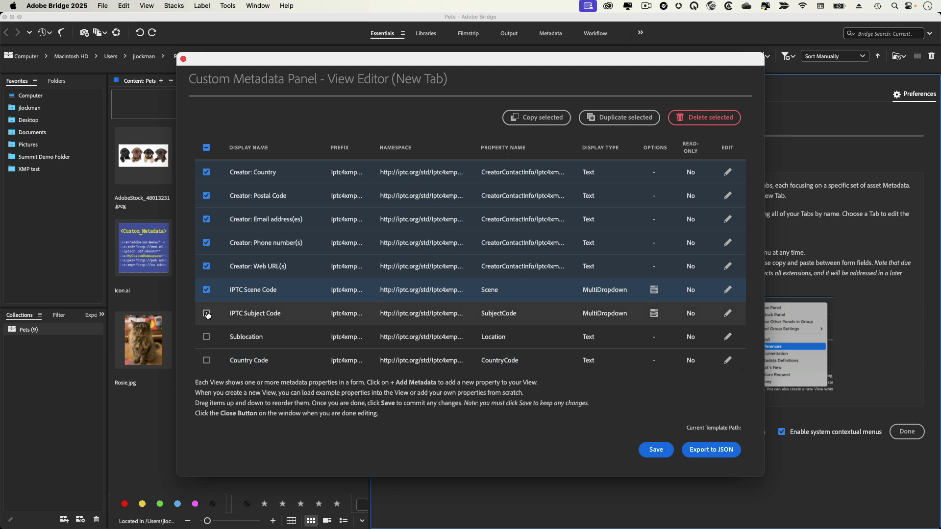
pyautogui.click(207, 337)
pyautogui.click(206, 360)
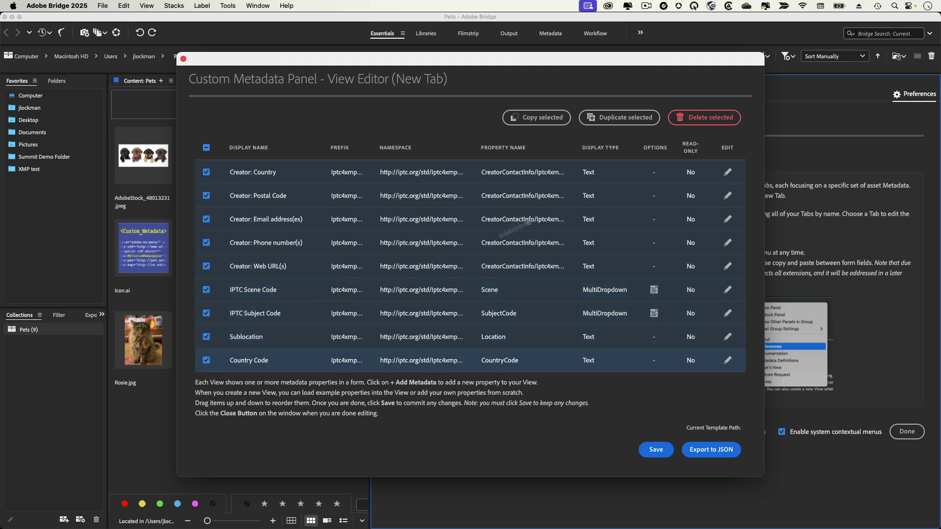
pyautogui.click(539, 117)
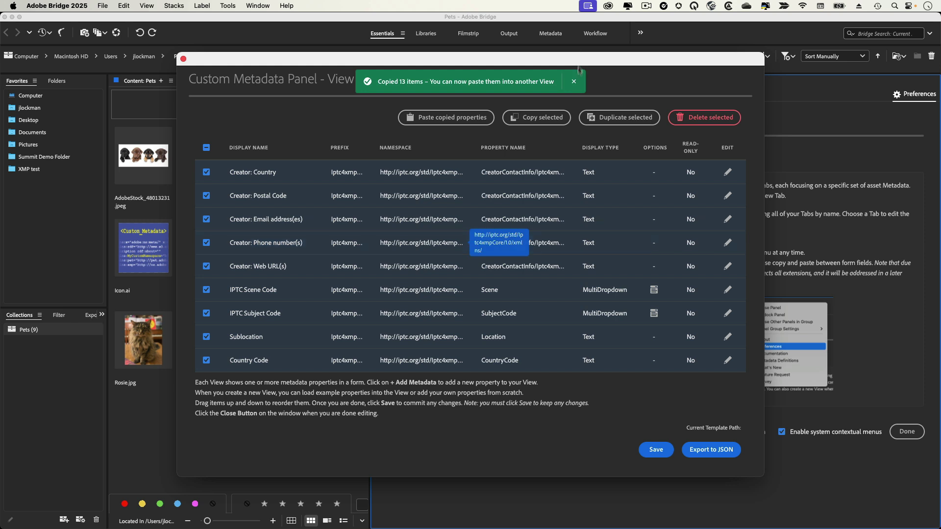
pyautogui.click(573, 82)
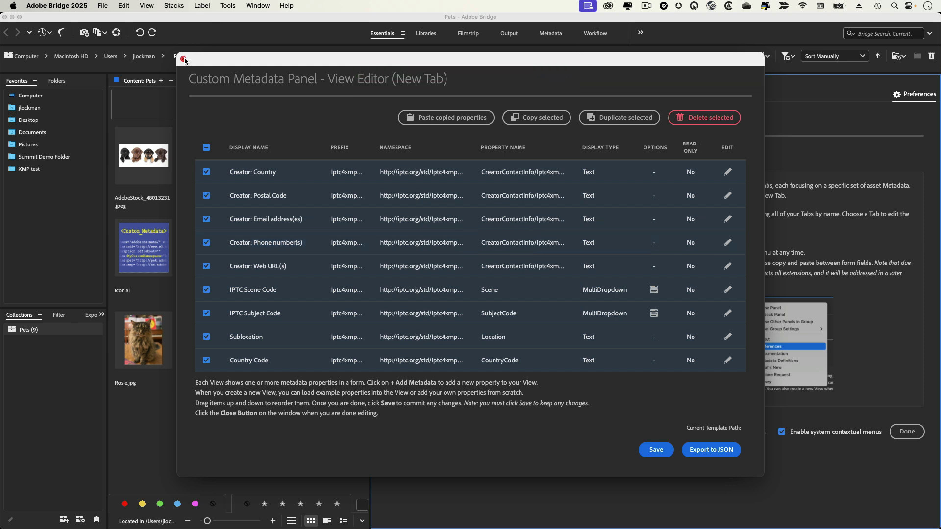
# Step: Save the view as New_Tab.json in the XMP Panels folder and add New Tab to the tab list
pyautogui.click(653, 451)
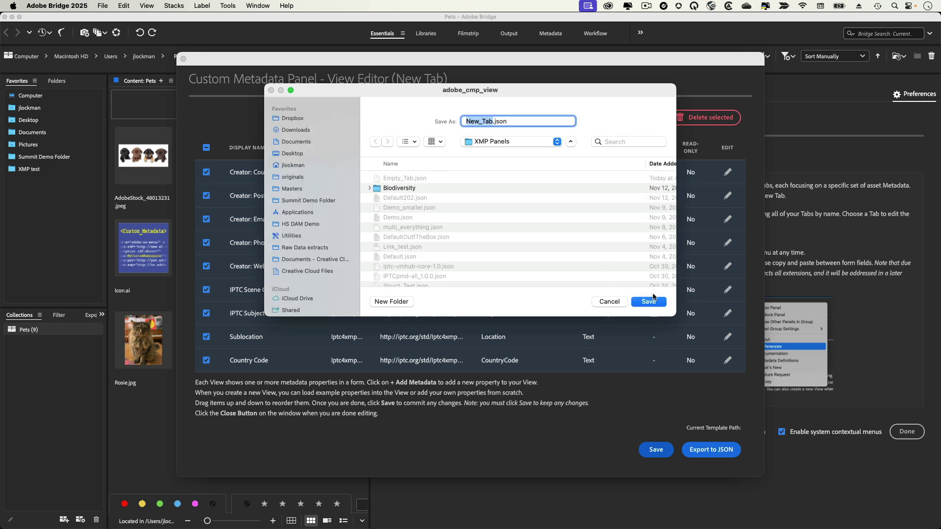
pyautogui.click(648, 301)
pyautogui.click(183, 59)
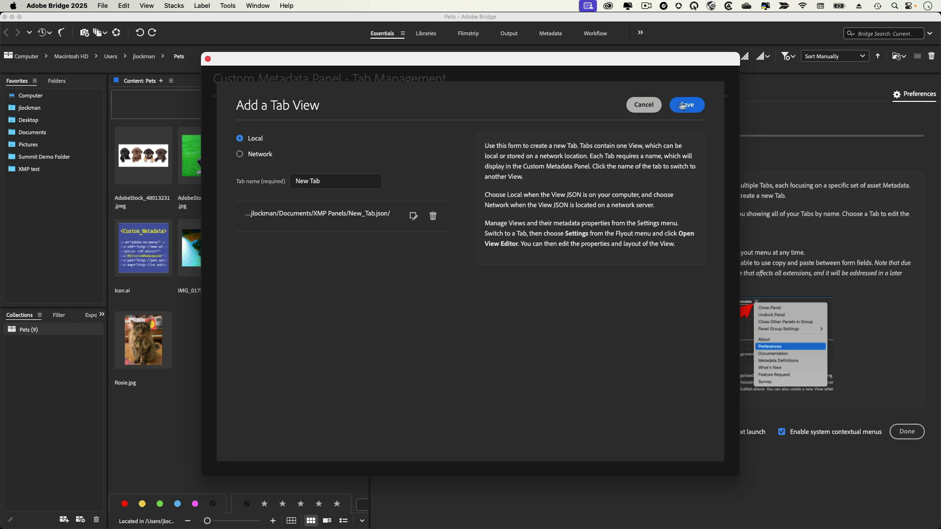
pyautogui.click(683, 106)
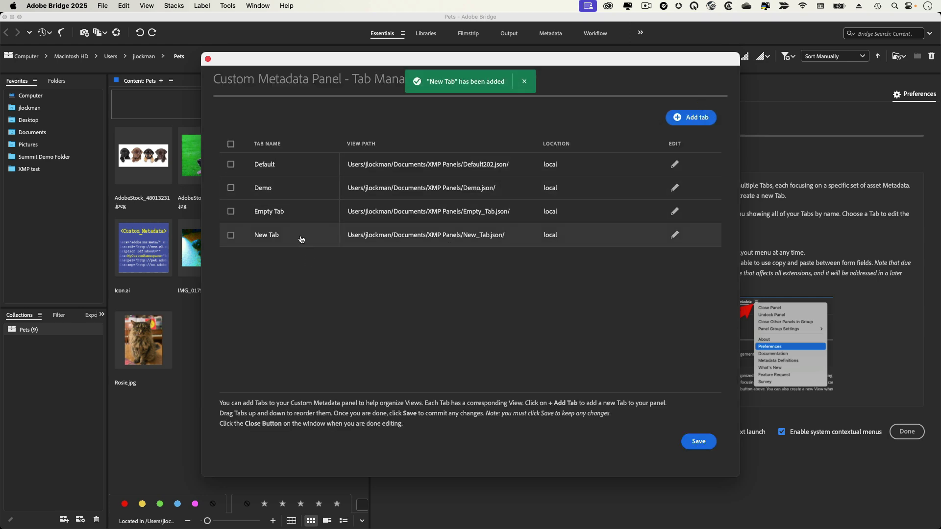
# Step: Paste the copied IPTC Core properties into the view of Empty Tab and save that view
pyautogui.click(675, 212)
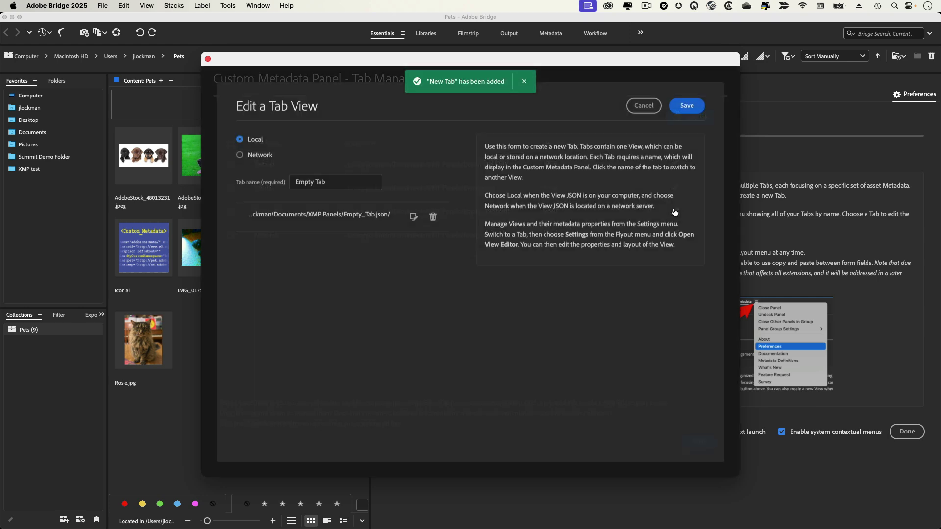
pyautogui.click(413, 216)
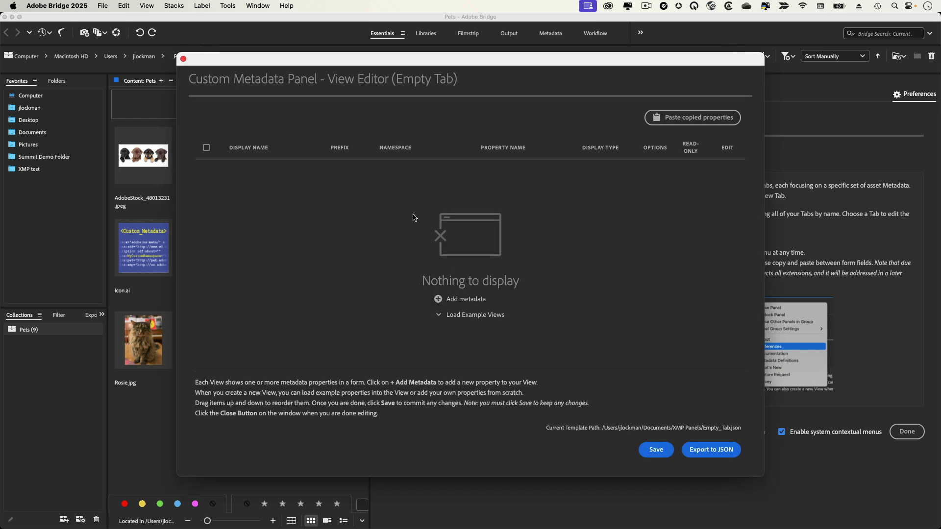
pyautogui.click(705, 119)
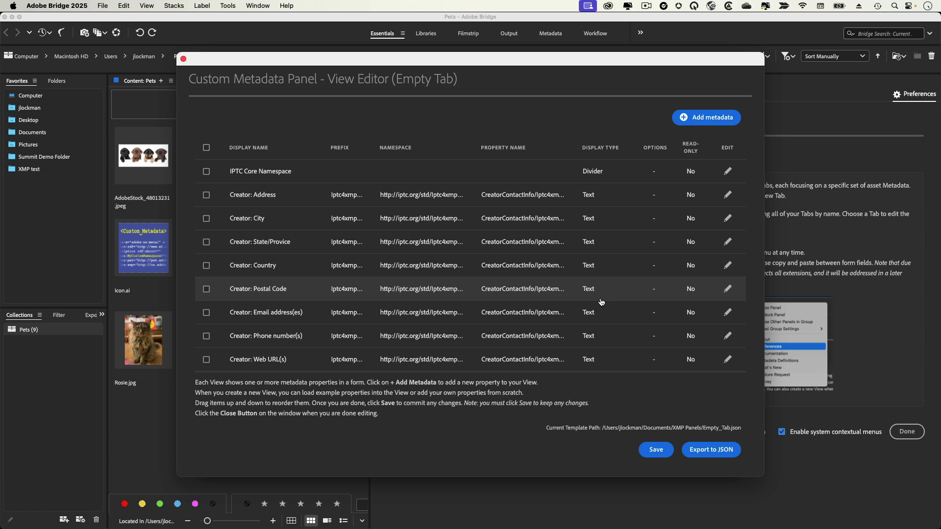
pyautogui.click(657, 450)
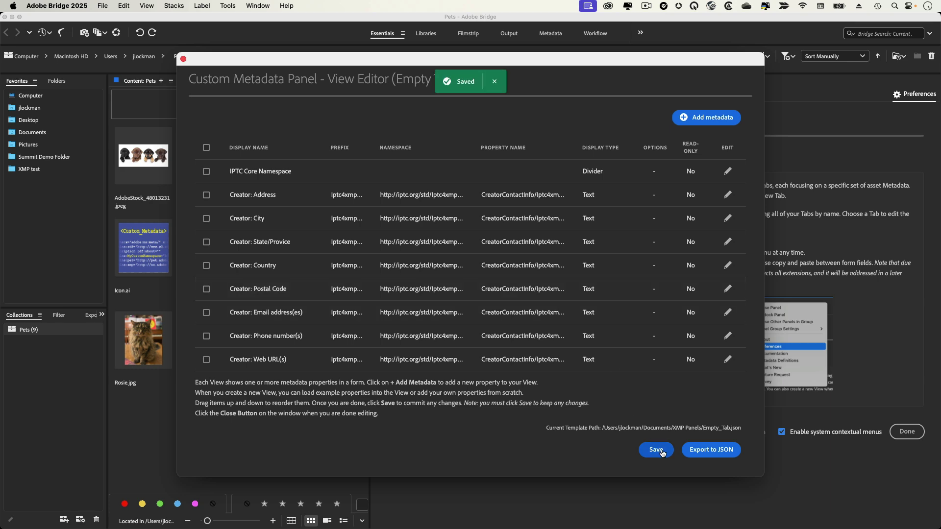
# Step: Start a new Text metadata field in the Empty Tab view with the display name Pet Name
pyautogui.click(717, 118)
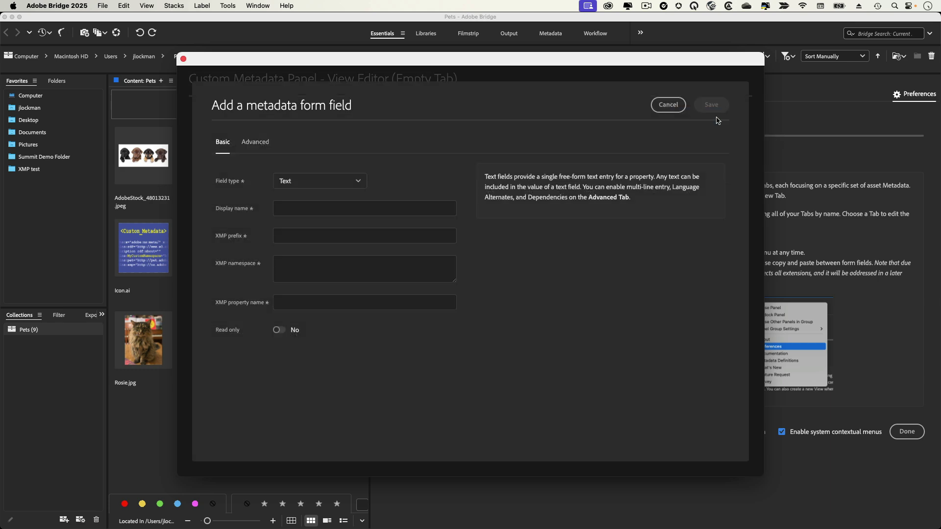
pyautogui.click(311, 207)
pyautogui.write('dog')
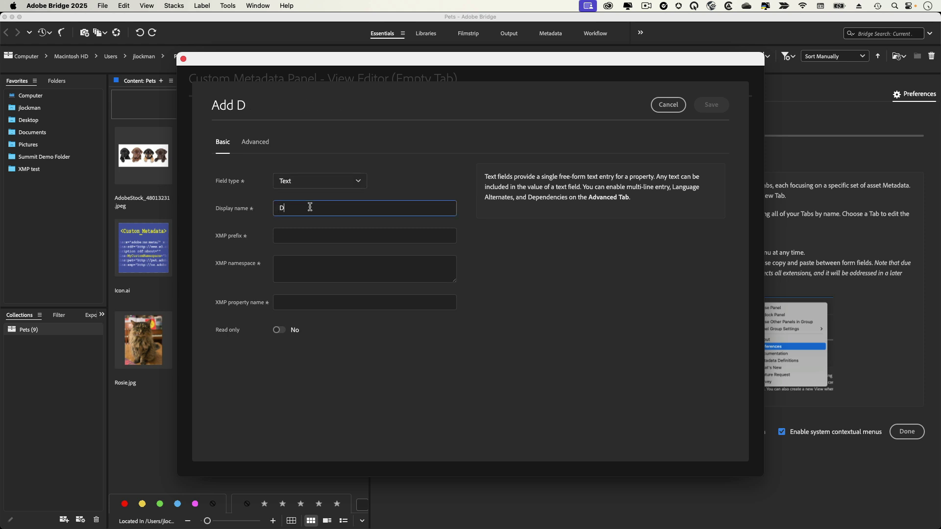
pyautogui.press('BackSpace')
pyautogui.press('BackSpace')
pyautogui.press('BackSpace')
pyautogui.write('Pet Name')
pyautogui.click(313, 236)
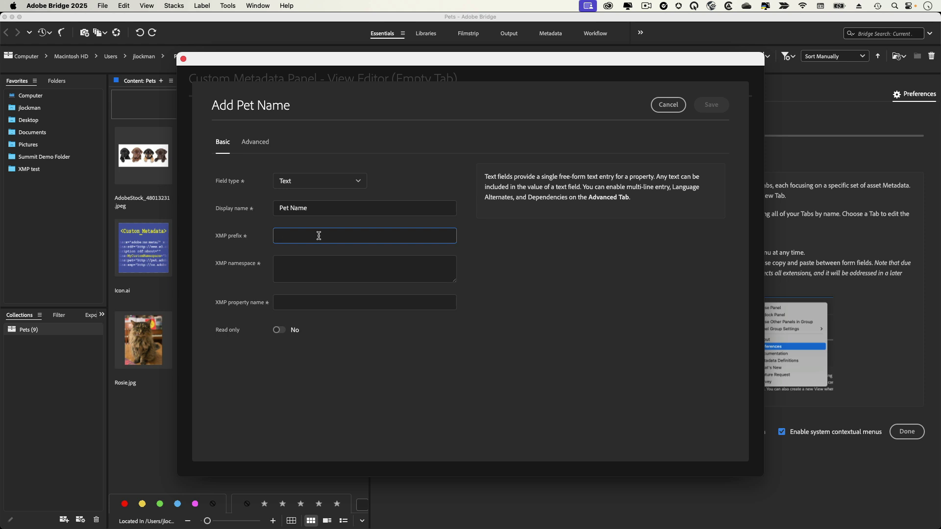
pyautogui.write('pet')
pyautogui.press('BackSpace')
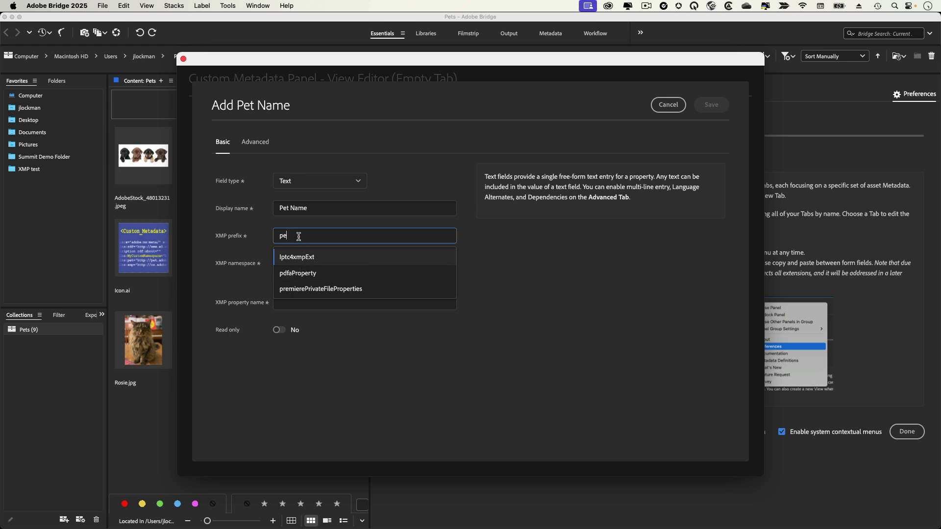
pyautogui.write('t')
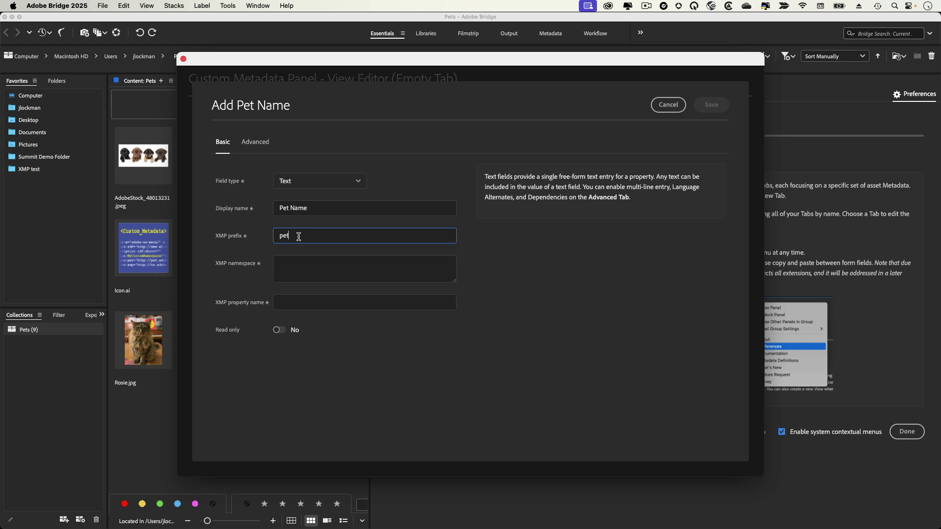
pyautogui.click(295, 262)
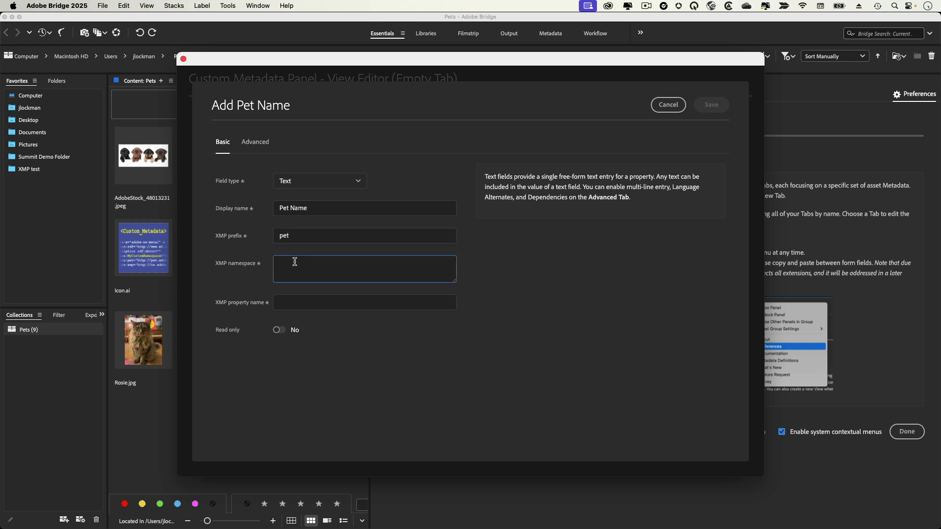
pyautogui.write('htt')
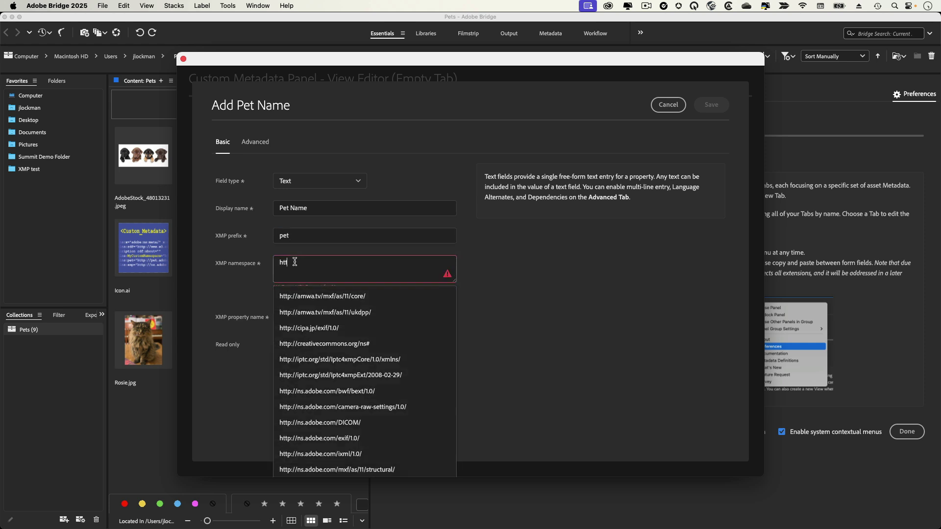
pyautogui.write('p://pet')
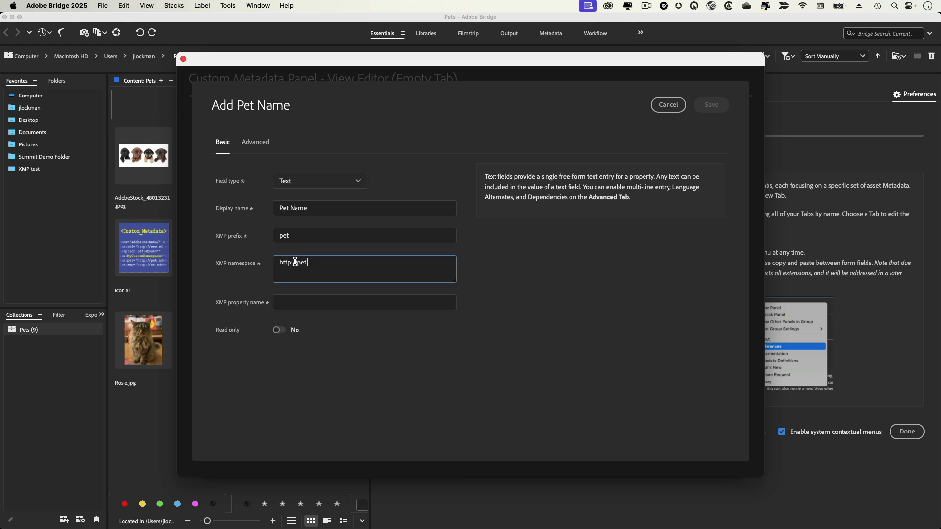
pyautogui.write('.adobe.com')
pyautogui.press('Tab')
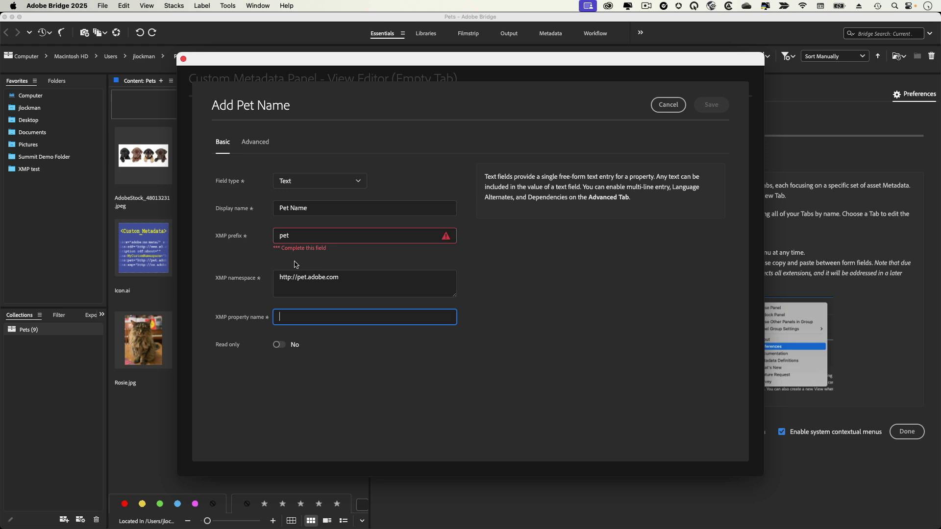
# Step: Set the XMP property name to pet_name and have the XMP prefix entry rechecked
pyautogui.click(333, 235)
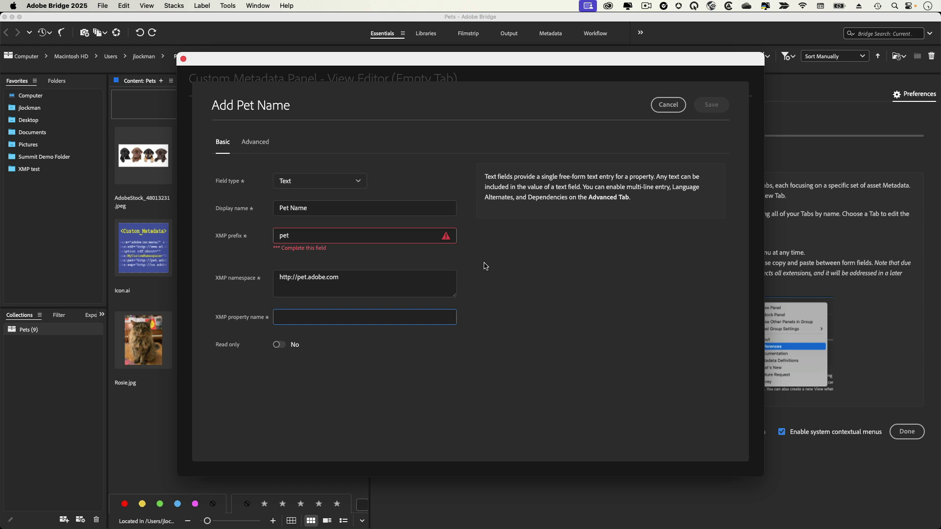
pyautogui.write('pet name')
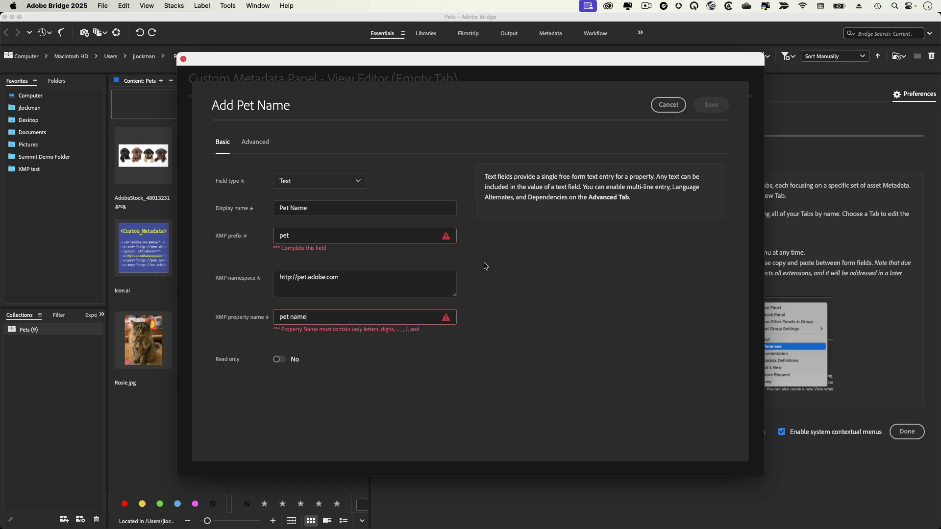
pyautogui.click(293, 316)
pyautogui.press('BackSpace')
pyautogui.write('_')
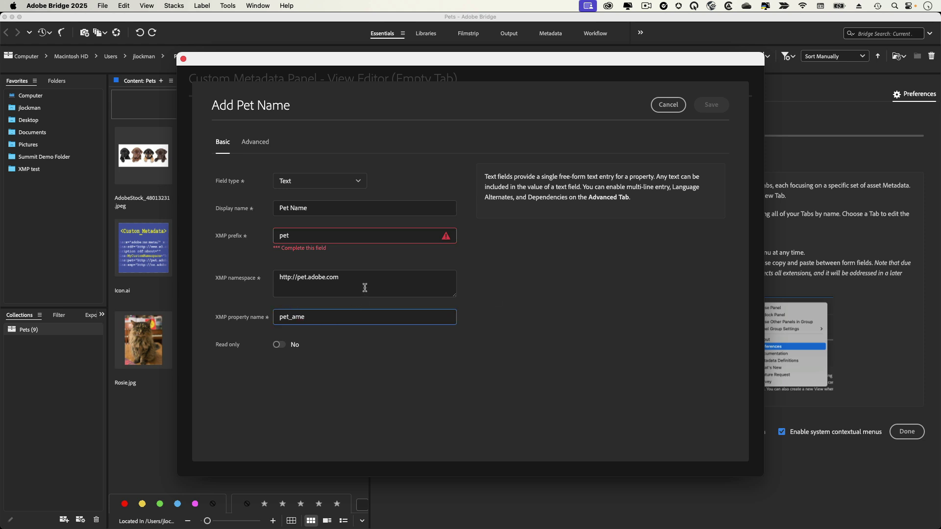
pyautogui.write('n')
pyautogui.click(349, 235)
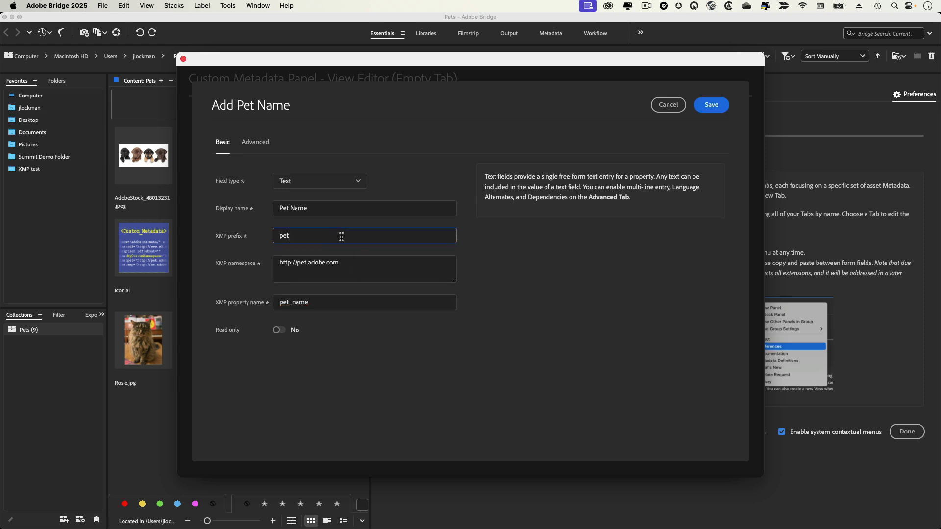
pyautogui.click(496, 265)
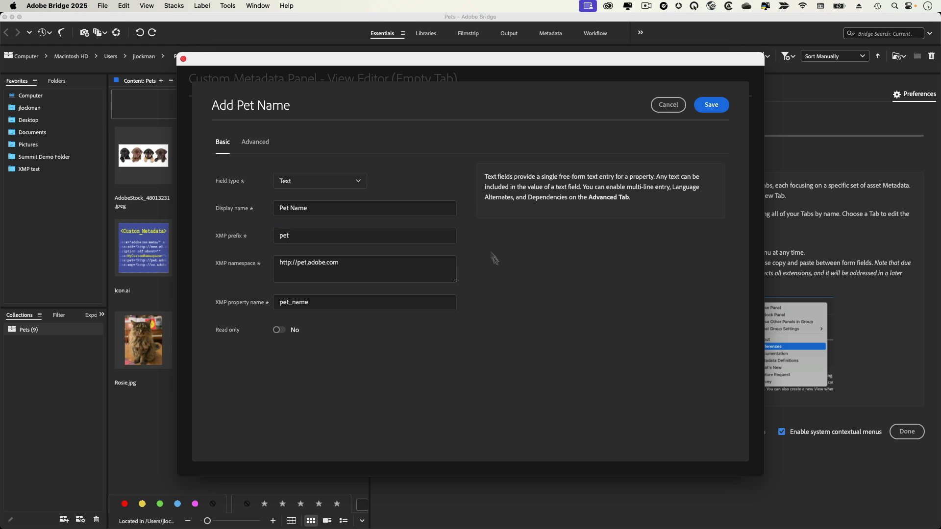
# Step: Enable language alternatives in the Pet Name field's advanced settings and add Español - ES (es)
pyautogui.click(261, 145)
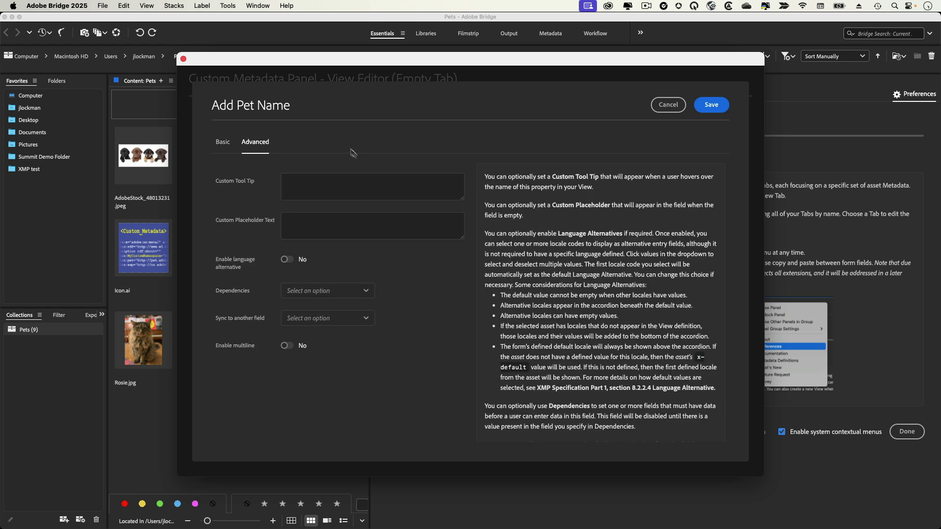
pyautogui.click(330, 189)
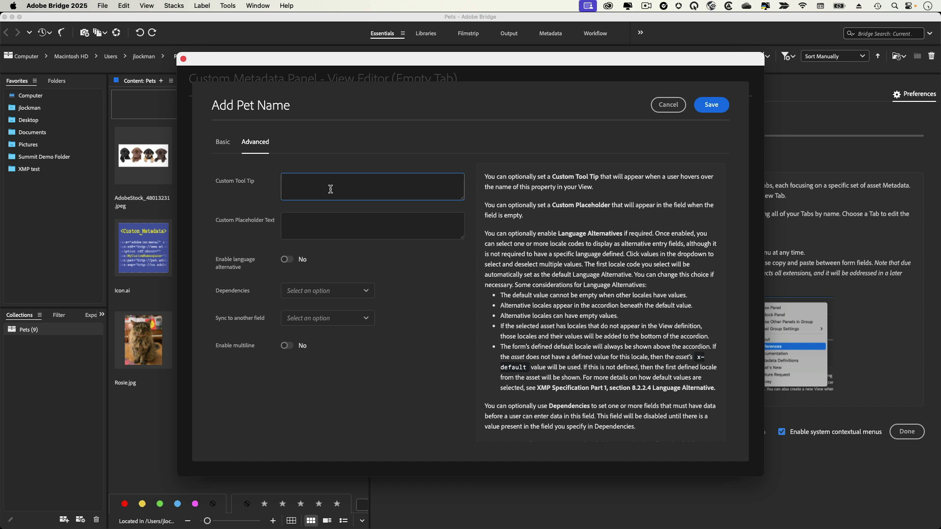
pyautogui.click(322, 219)
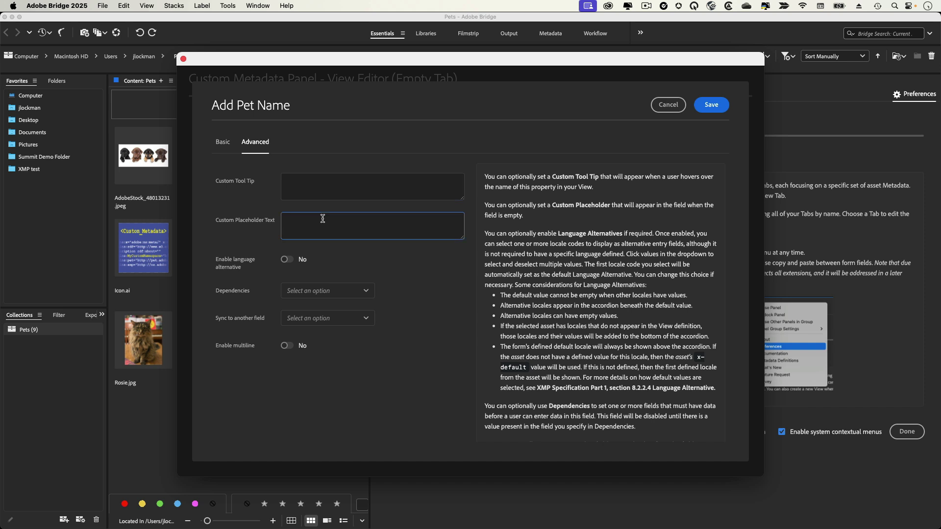
pyautogui.click(287, 260)
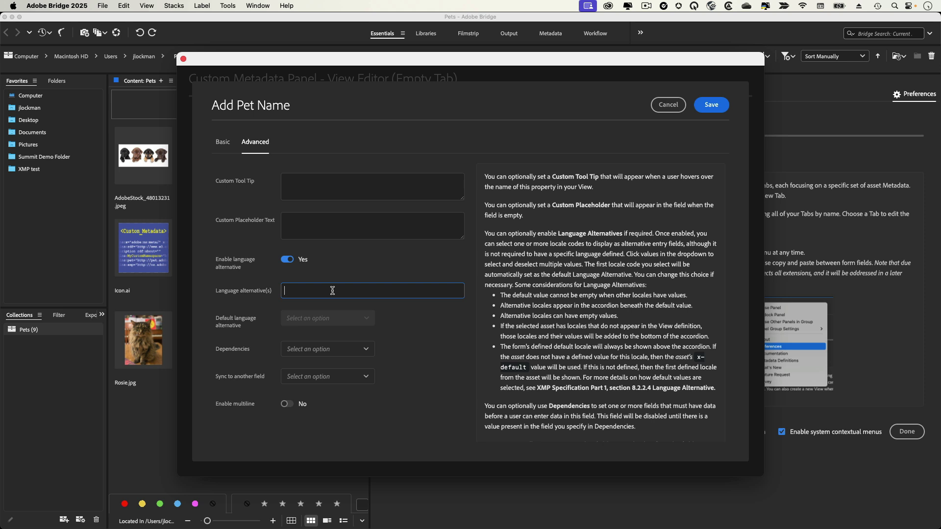
pyautogui.write('es')
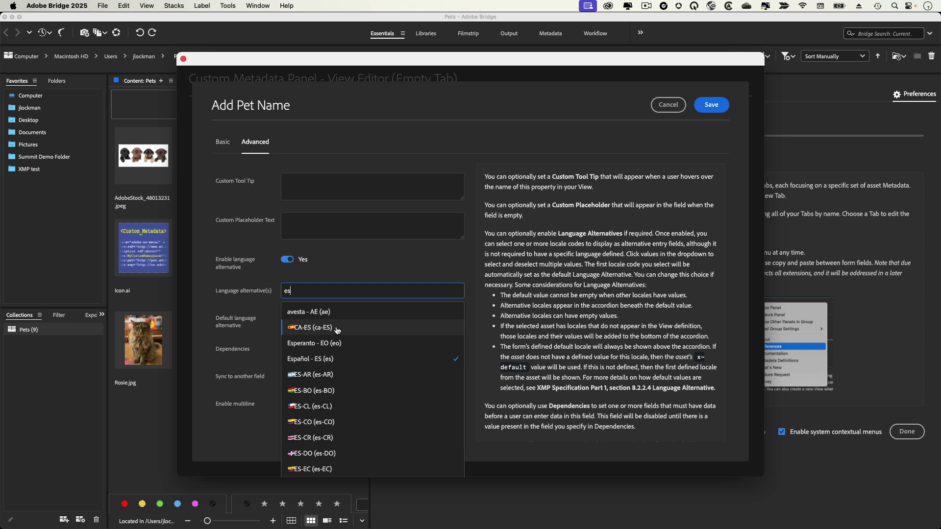
pyautogui.click(342, 362)
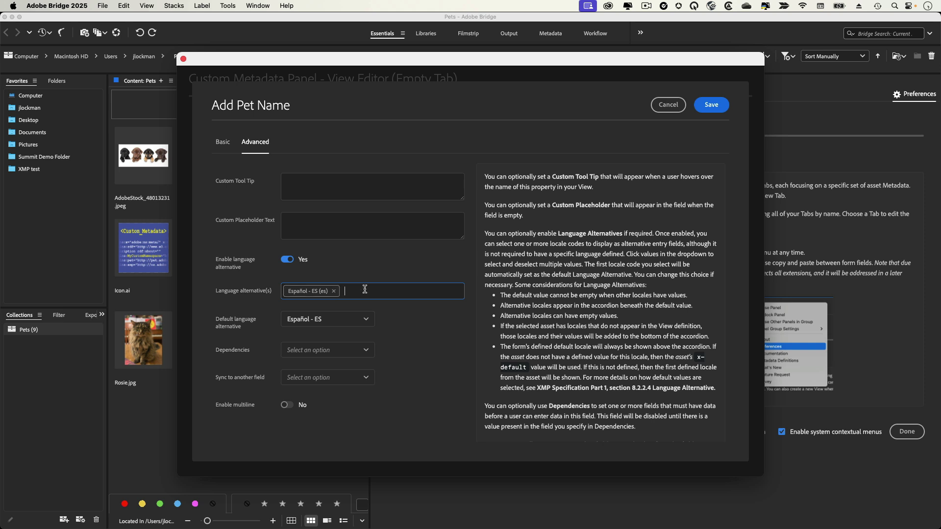
# Step: Add EN-GB (en-GB) and Français - FR (fr) to the Pet Name field's language alternatives
pyautogui.click(366, 320)
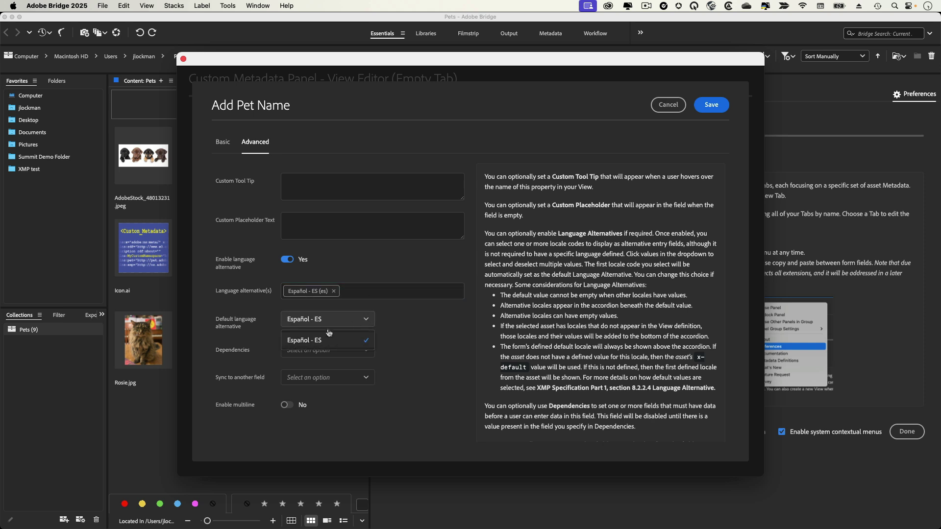
pyautogui.click(444, 327)
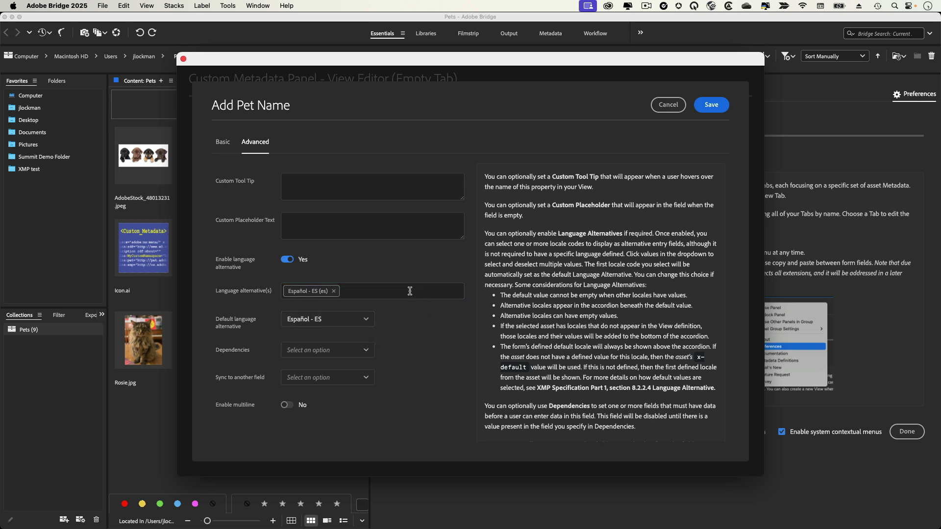
pyautogui.click(409, 291)
pyautogui.write('gb')
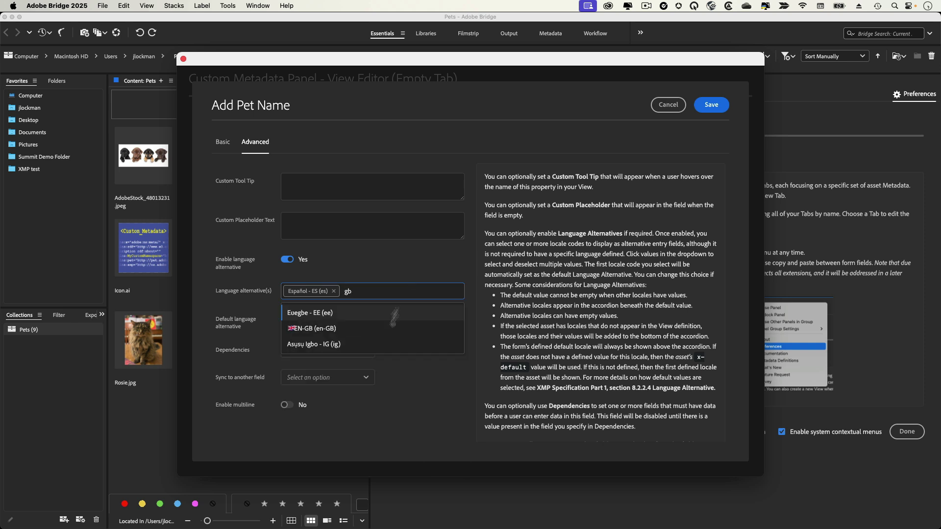
pyautogui.click(341, 335)
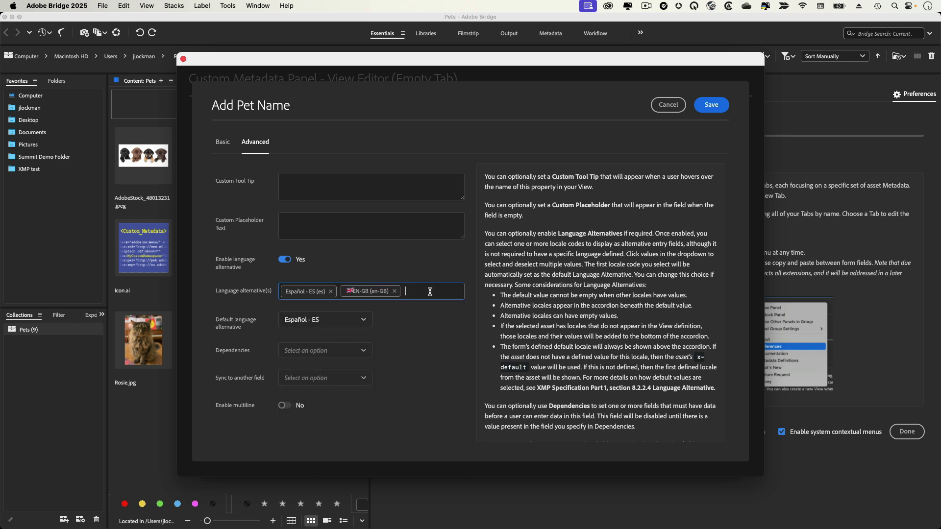
pyautogui.write('is')
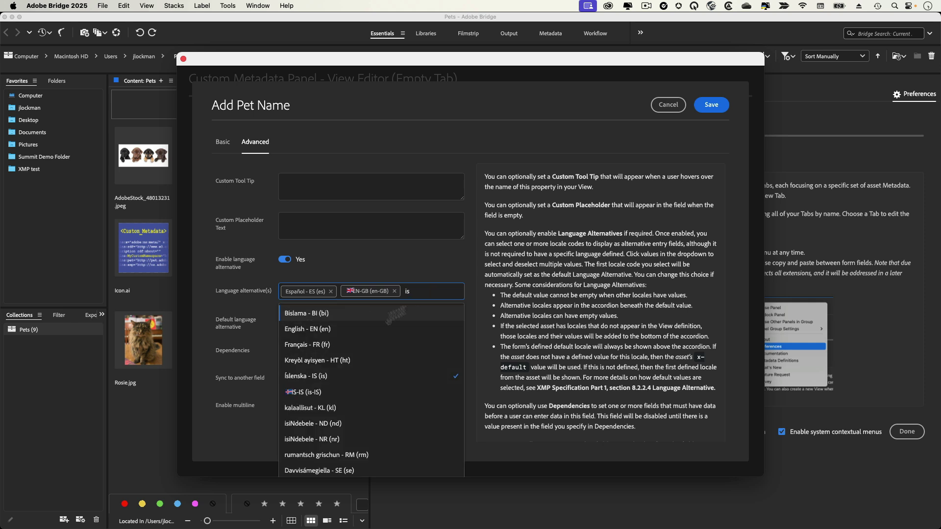
pyautogui.click(308, 345)
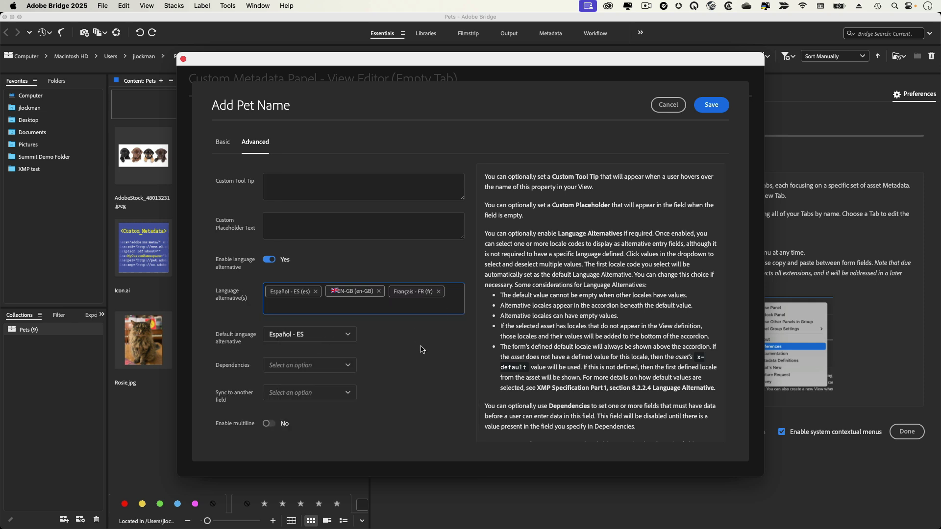
# Step: Set the default language alternative of the Pet Name field to Français - FR
pyautogui.click(333, 343)
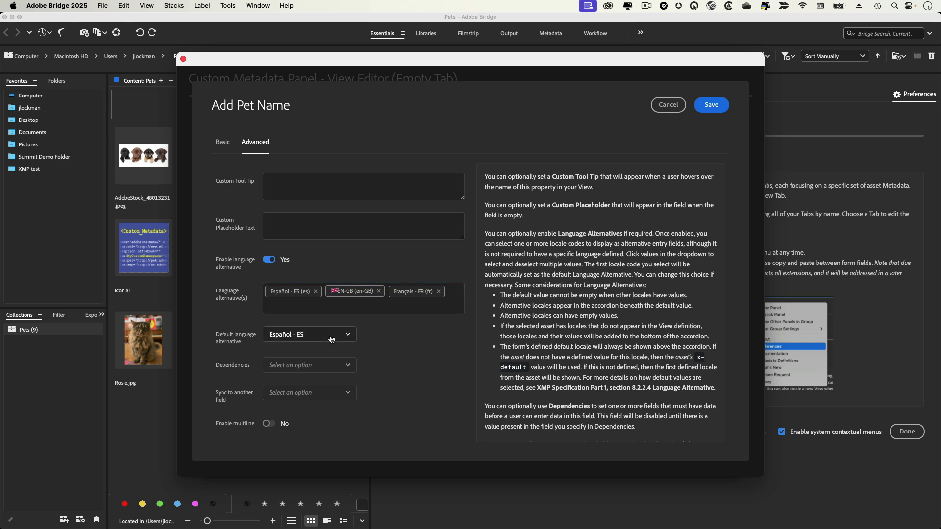
pyautogui.click(332, 339)
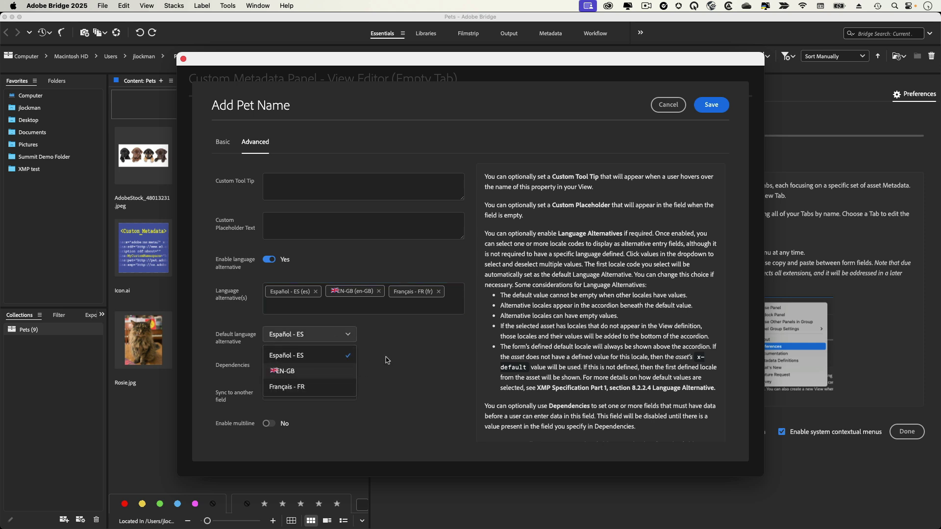
pyautogui.click(307, 387)
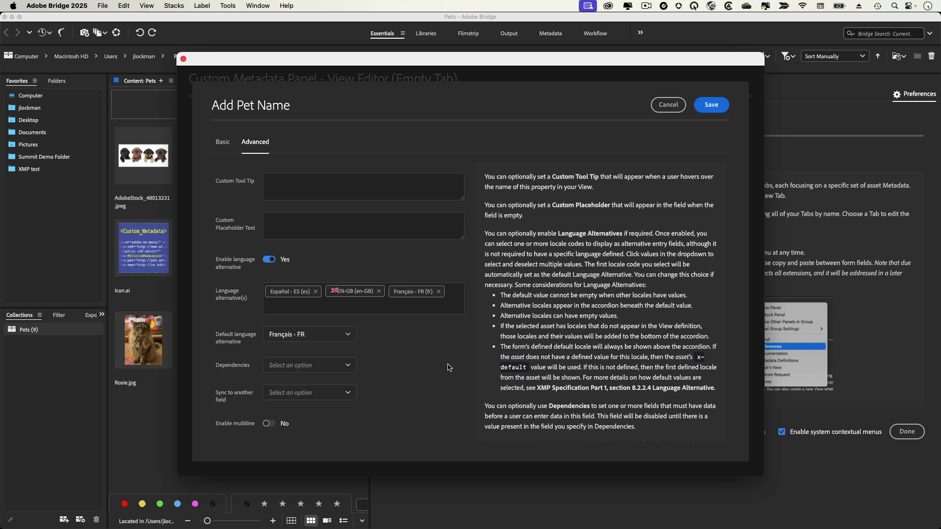
# Step: Examine the Dependencies and Sync to another field choices for the Pet Name field, and discard the new field without saving
pyautogui.scroll(-3, 449, 368)
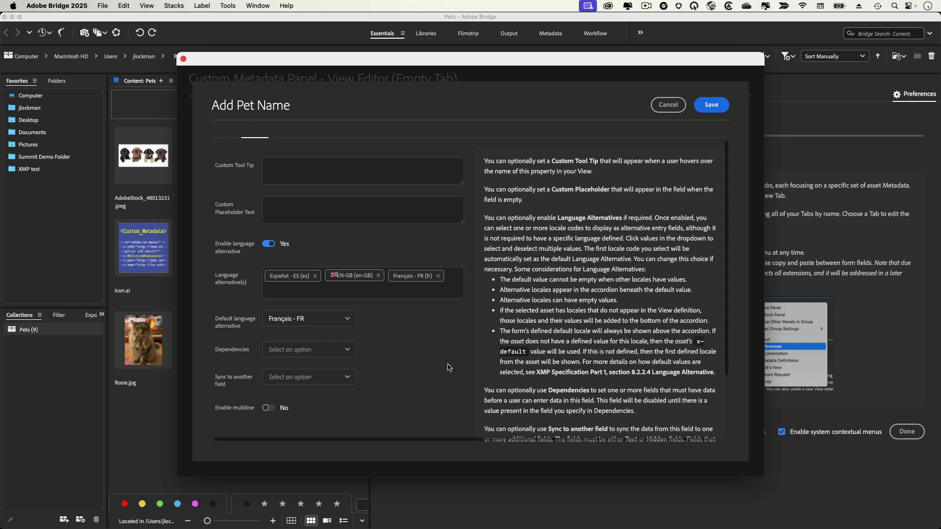
pyautogui.scroll(-3, 580, 265)
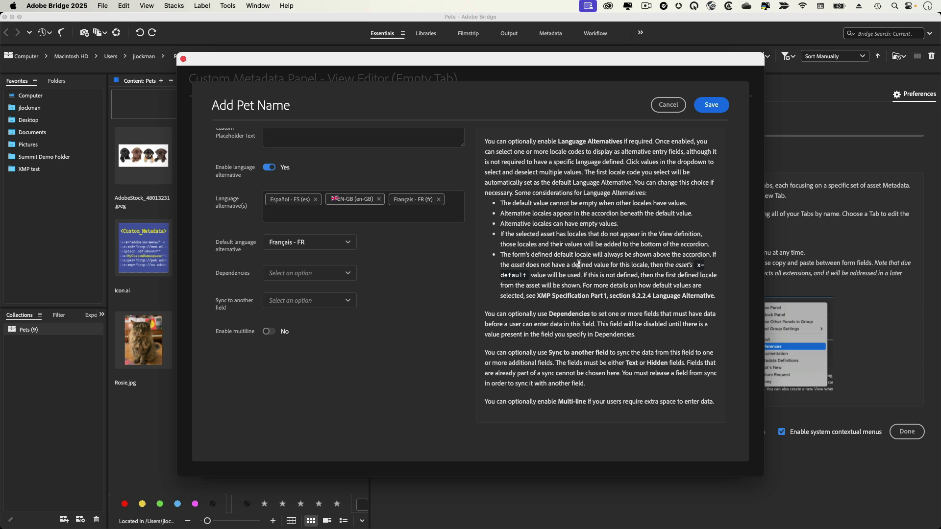
pyautogui.click(342, 278)
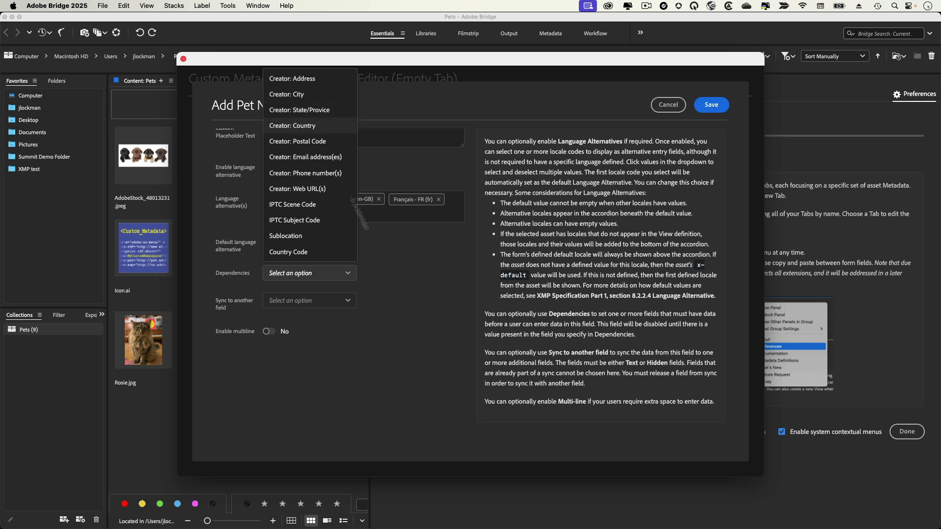
pyautogui.click(431, 318)
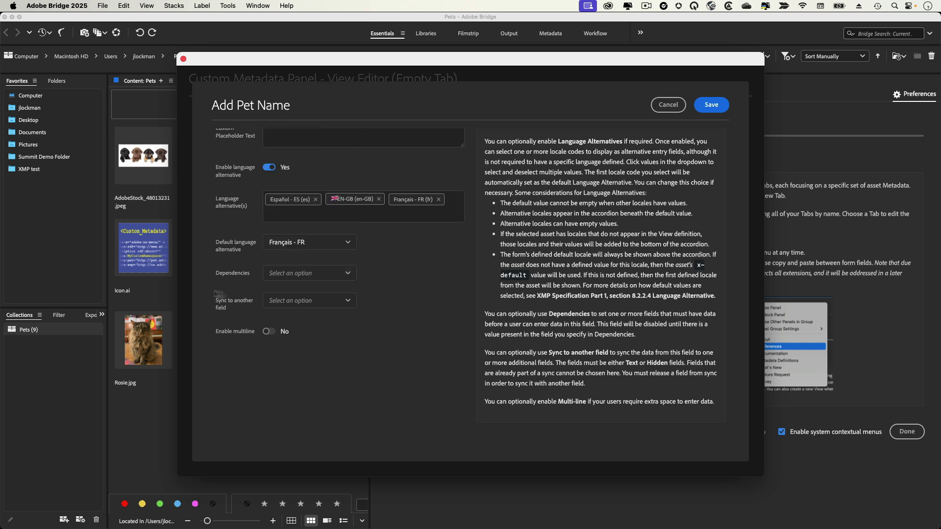
pyautogui.click(328, 300)
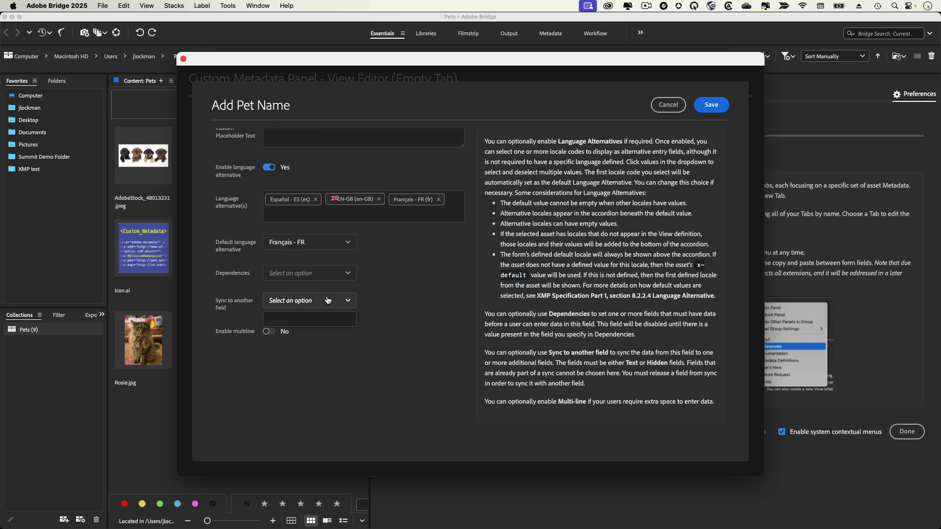
pyautogui.click(384, 291)
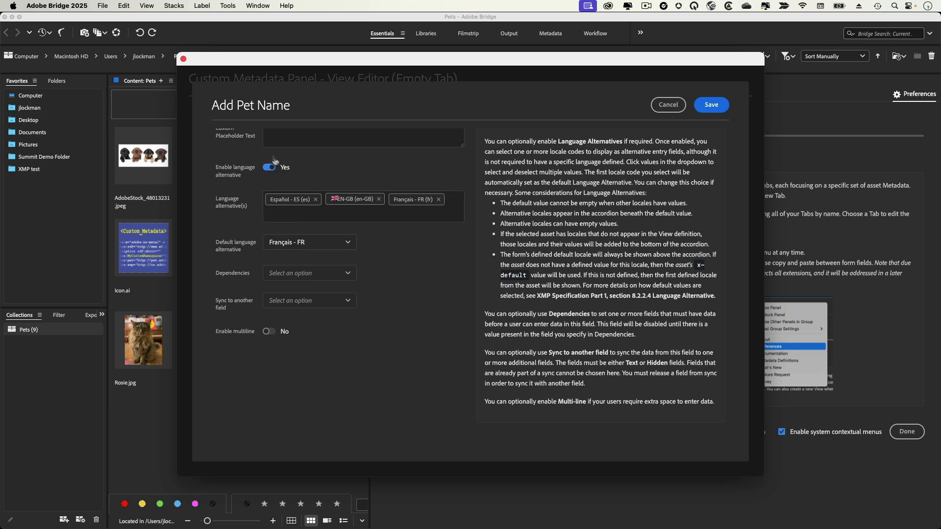
pyautogui.click(344, 302)
pyautogui.click(417, 288)
pyautogui.scroll(4, 428, 230)
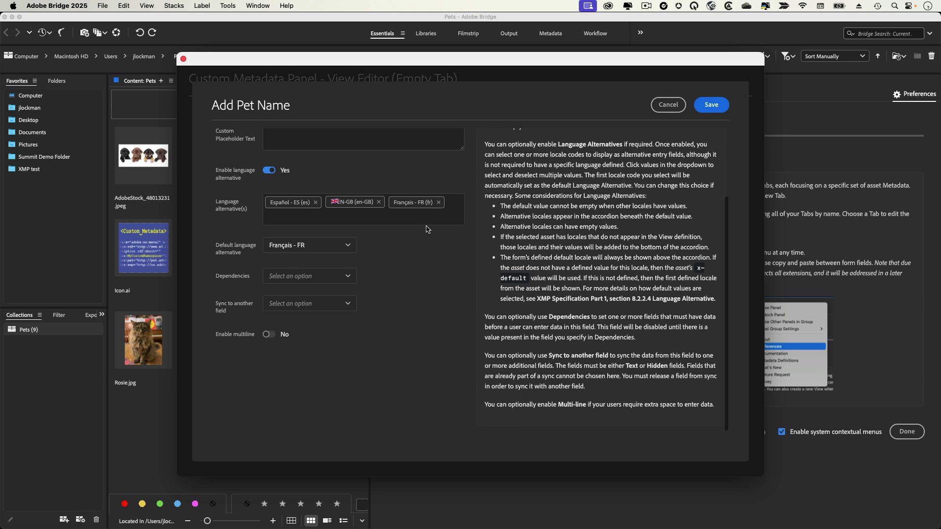
pyautogui.click(672, 107)
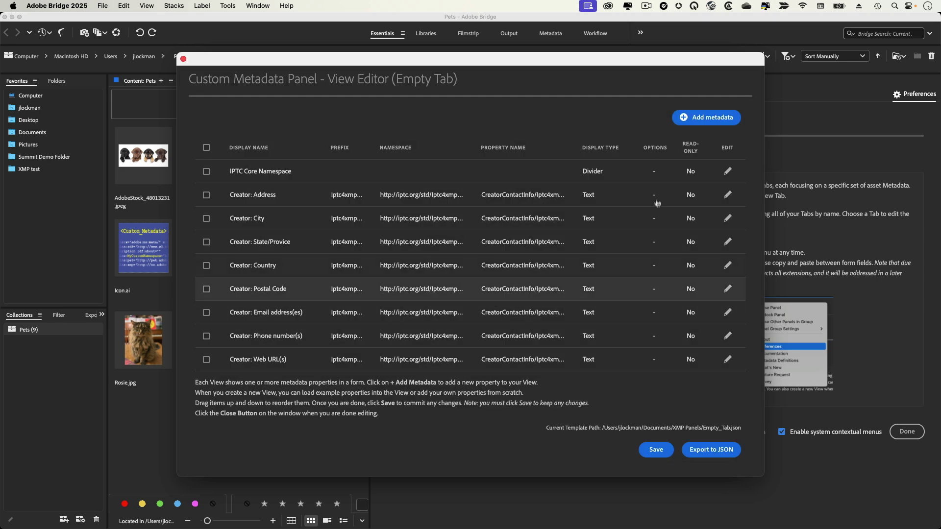
# Step: Examine the label and value pairs defined as options for the IPTC Scene Code field, leaving its definition without saving
pyautogui.scroll(-4, 654, 264)
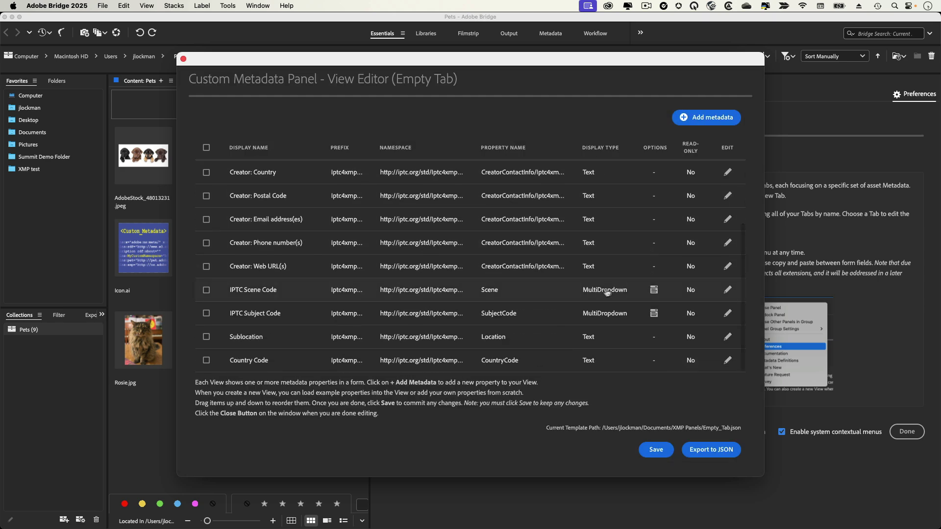
pyautogui.click(727, 290)
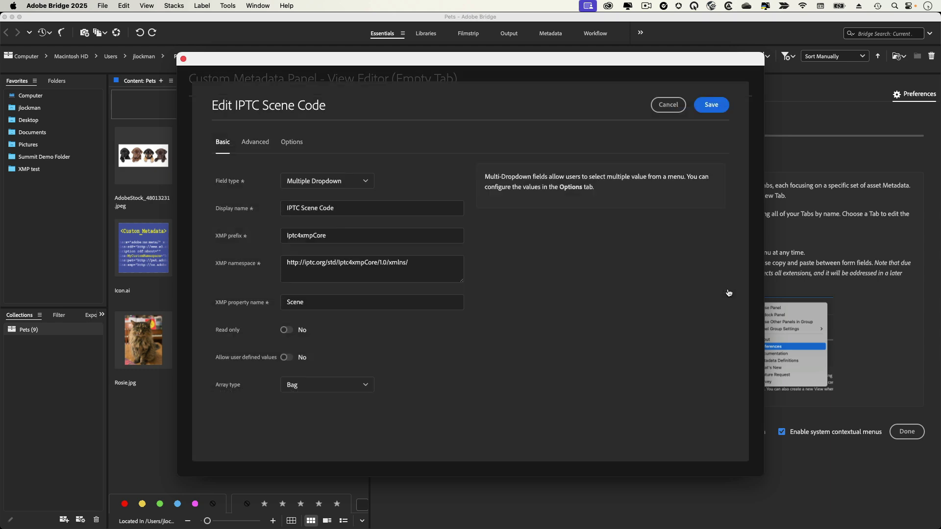
pyautogui.click(295, 143)
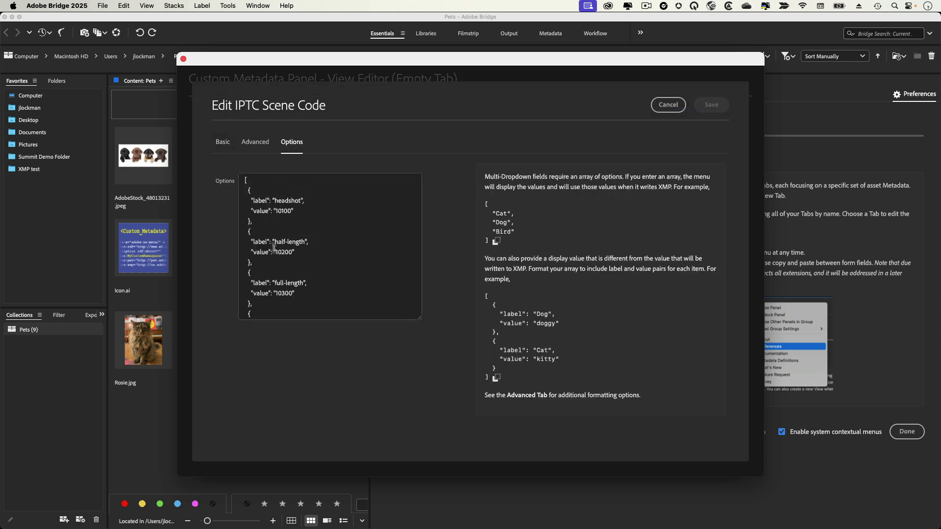
pyautogui.scroll(-2, 276, 261)
pyautogui.scroll(-20, 276, 261)
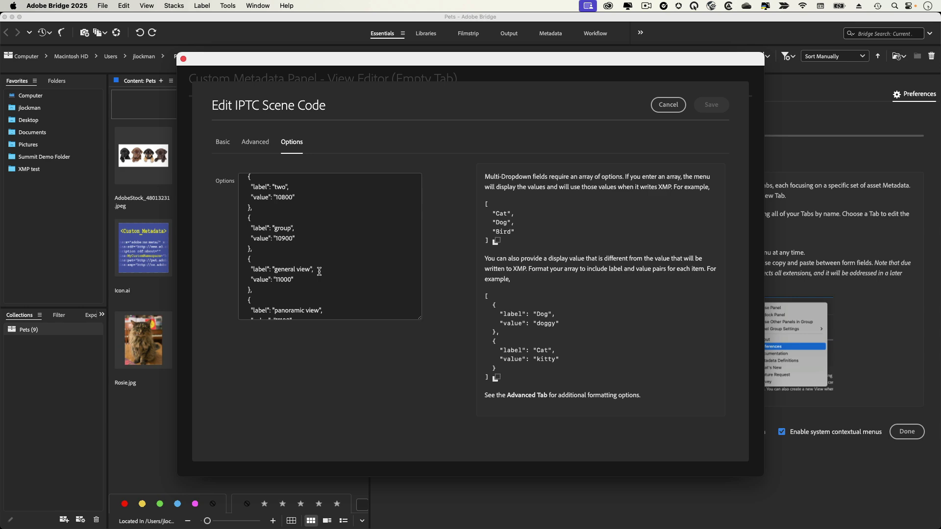
pyautogui.click(668, 105)
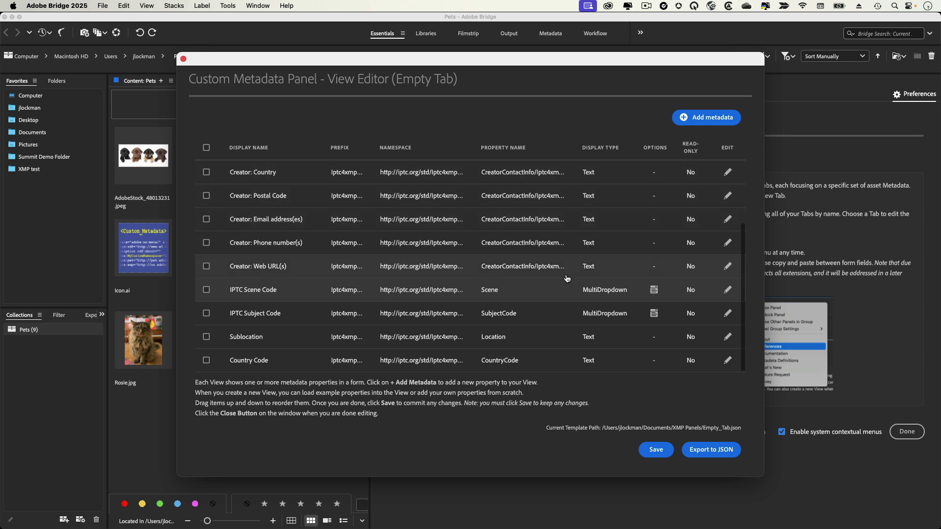
# Step: Start a new metadata field in the Empty Tab view and examine the full list of available field types
pyautogui.scroll(4, 567, 278)
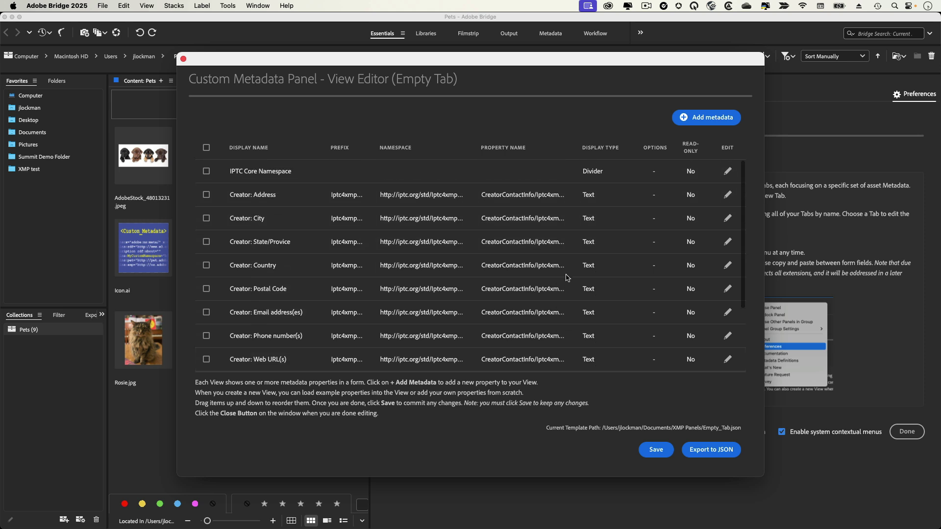
pyautogui.click(708, 119)
pyautogui.click(342, 182)
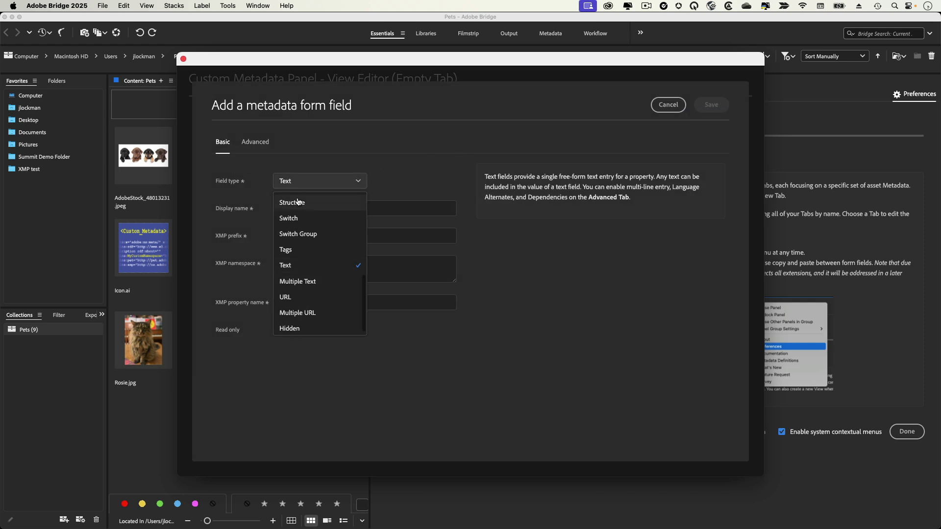
pyautogui.scroll(5, 299, 206)
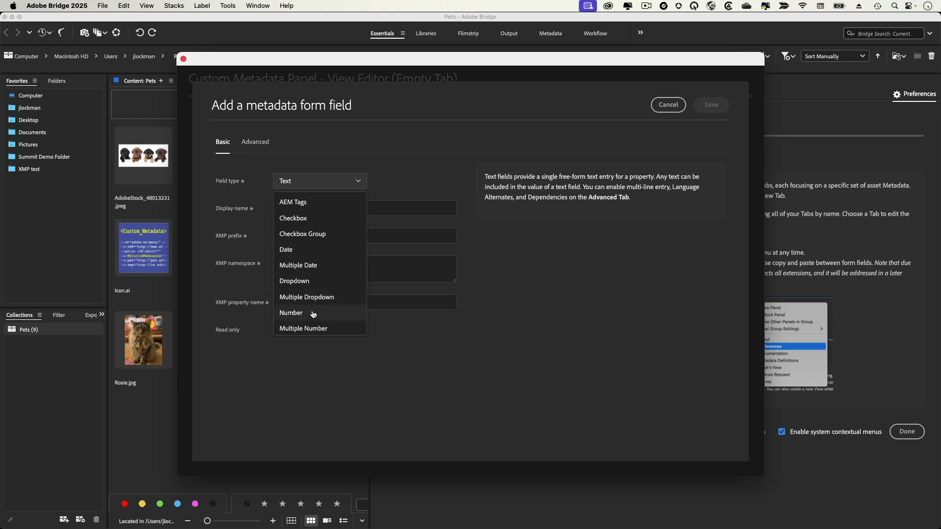
pyautogui.scroll(-10, 312, 314)
pyautogui.scroll(2, 310, 226)
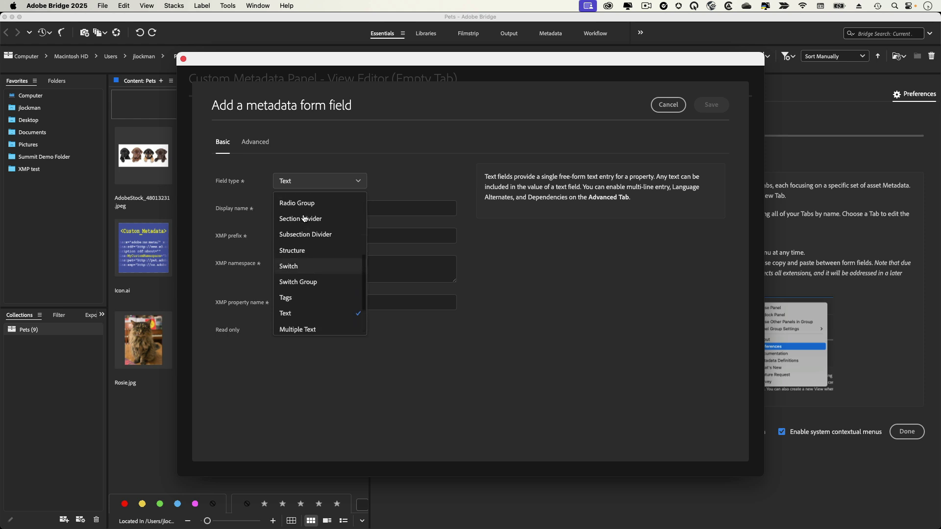
pyautogui.scroll(1, 304, 218)
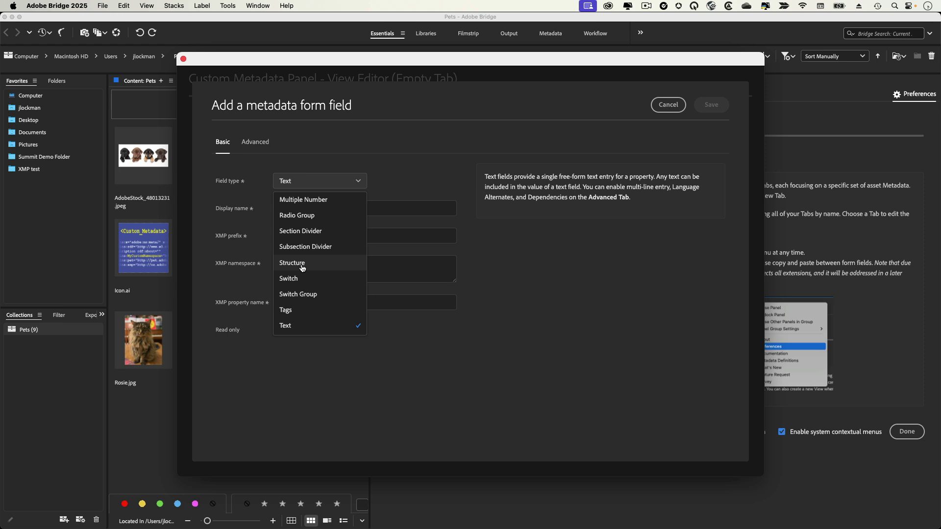
pyautogui.scroll(-2, 309, 304)
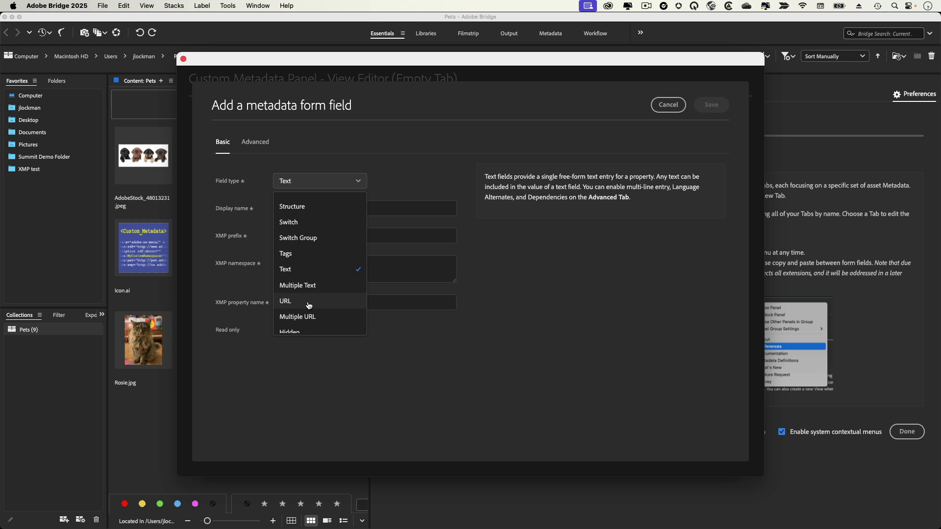
pyautogui.scroll(-1, 308, 306)
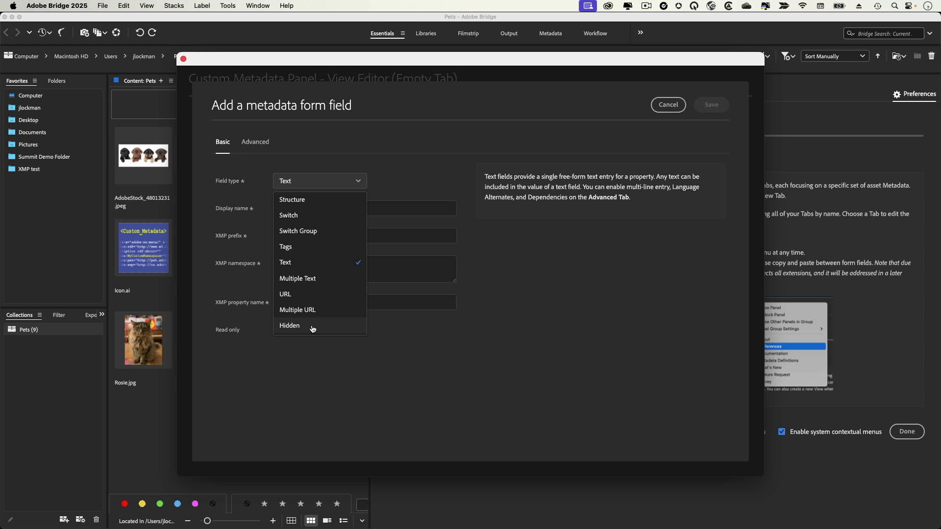
# Step: Discard the new metadata form field without saving it, and save the Empty Tab view
pyautogui.click(543, 283)
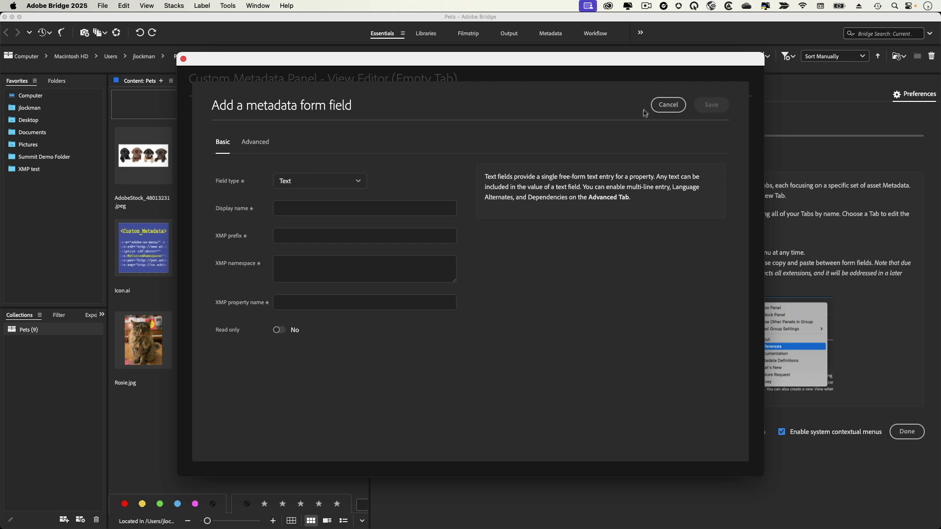
pyautogui.click(666, 104)
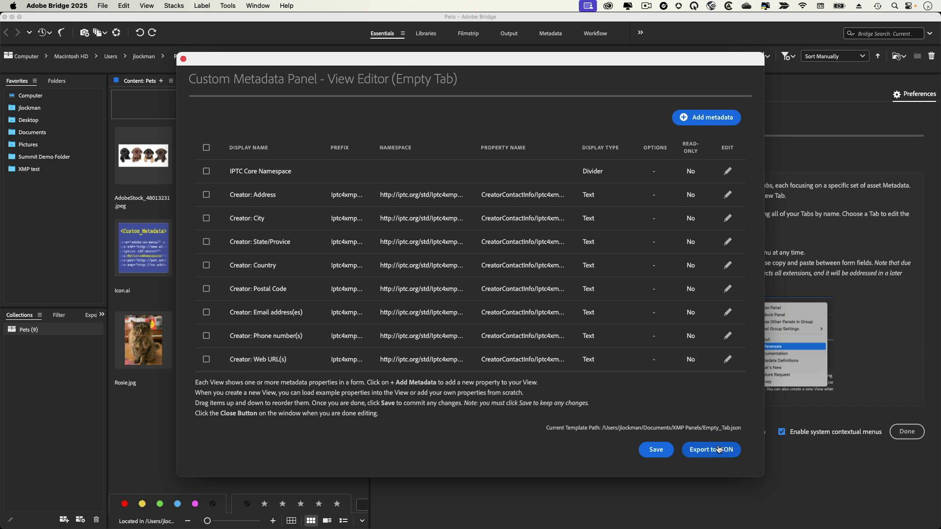
pyautogui.click(655, 450)
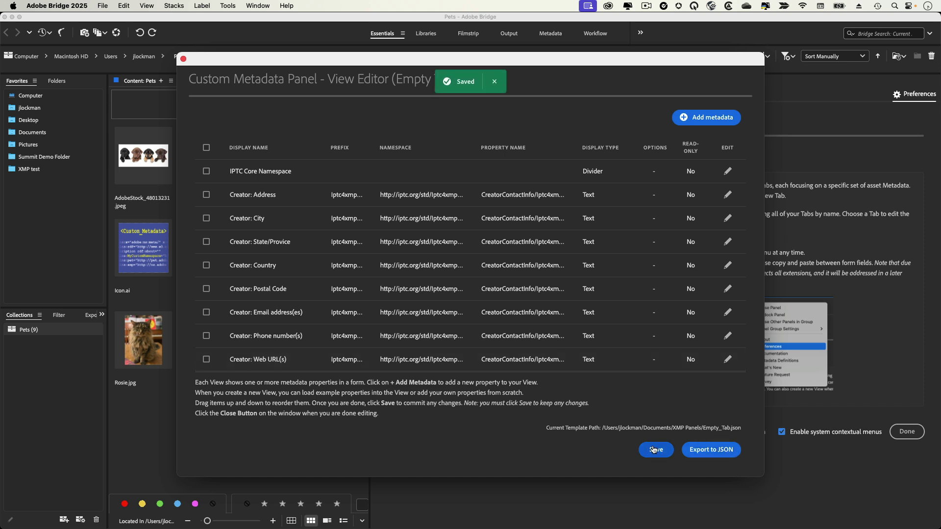
# Step: Examine the JSON export dialog for the Empty Tab view, cancel the export and close the View Editor
pyautogui.click(719, 452)
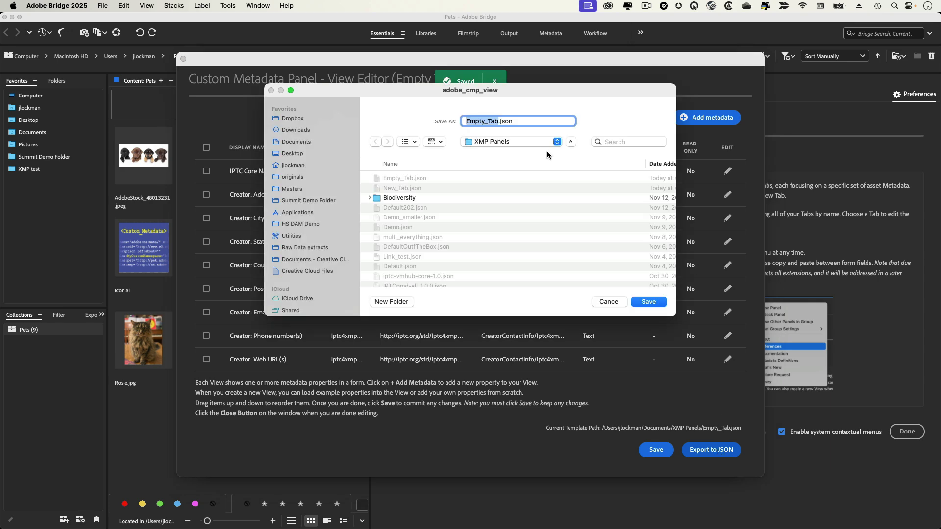
pyautogui.click(609, 302)
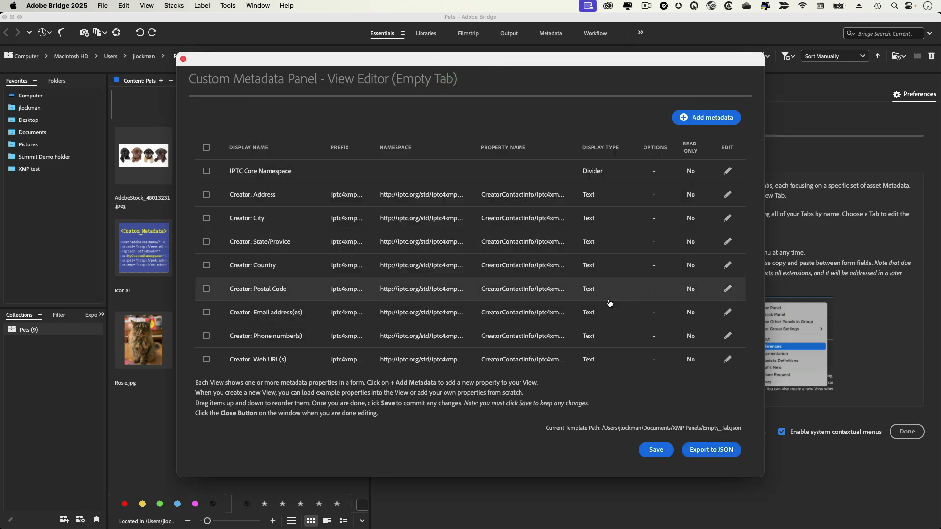
pyautogui.click(183, 59)
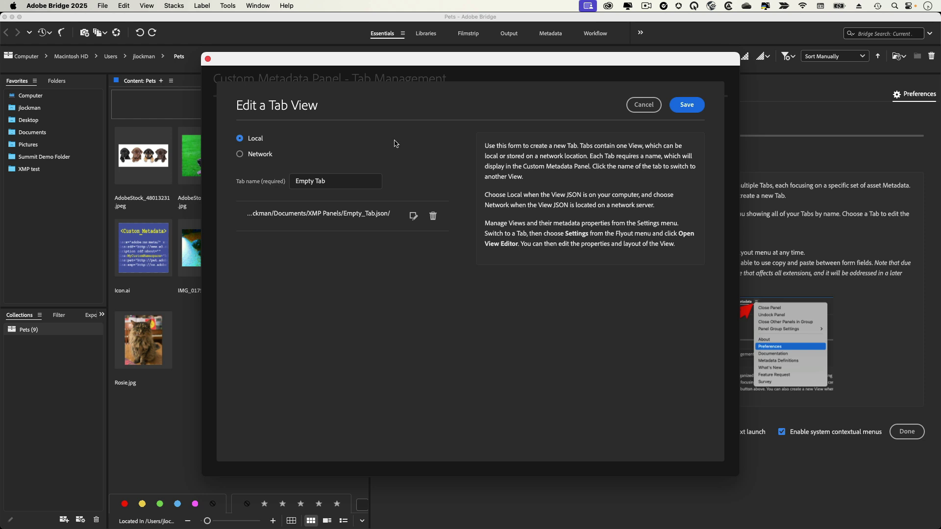
# Step: Examine the Network location and network path settings for Empty Tab, and discard the tab edit without saving
pyautogui.click(255, 156)
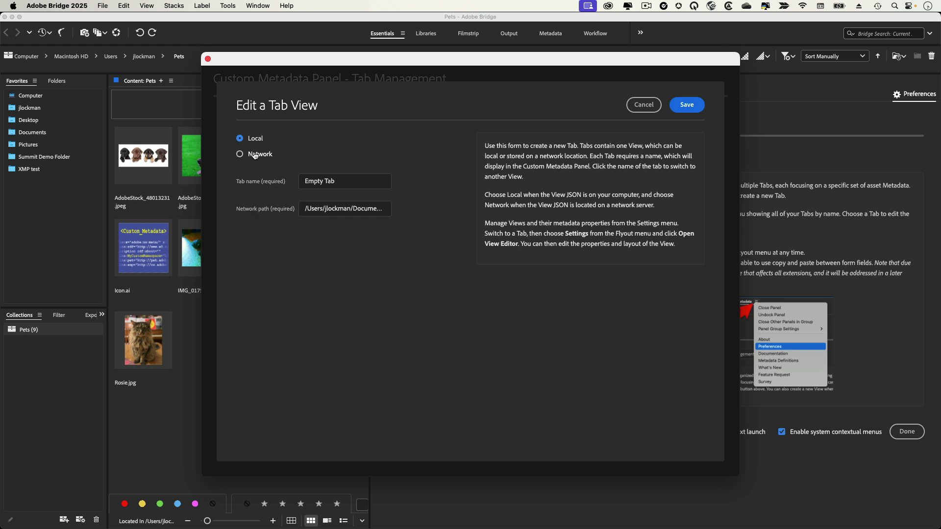
pyautogui.click(368, 210)
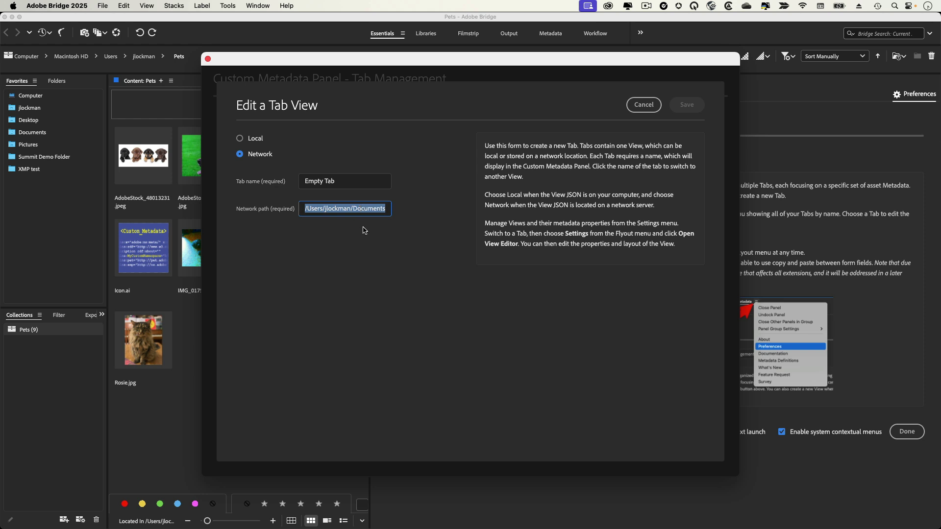
pyautogui.click(642, 105)
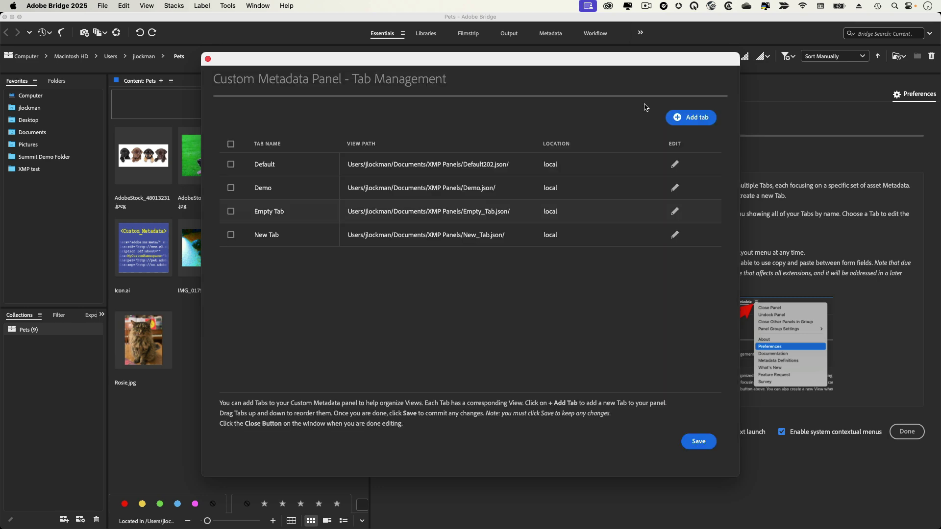
# Step: Save the tab configuration in Tab Management and close its window
pyautogui.click(698, 442)
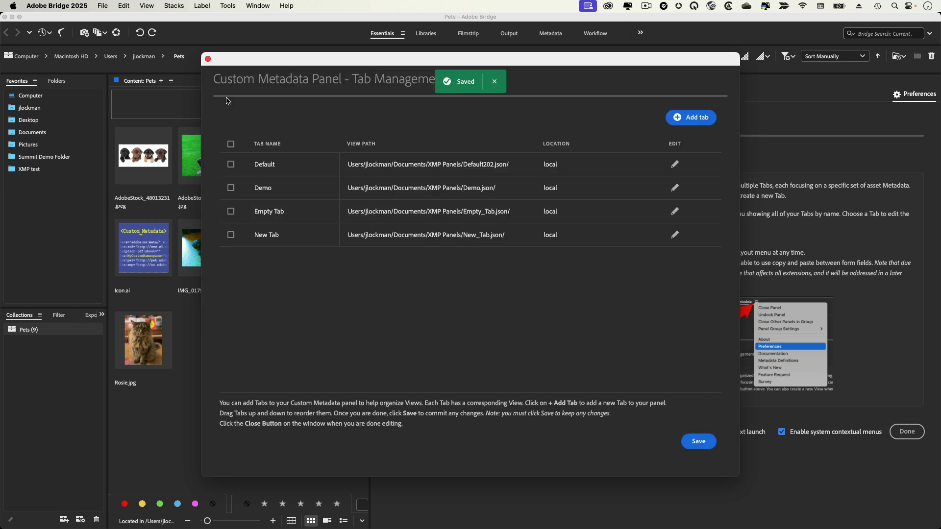
pyautogui.click(208, 59)
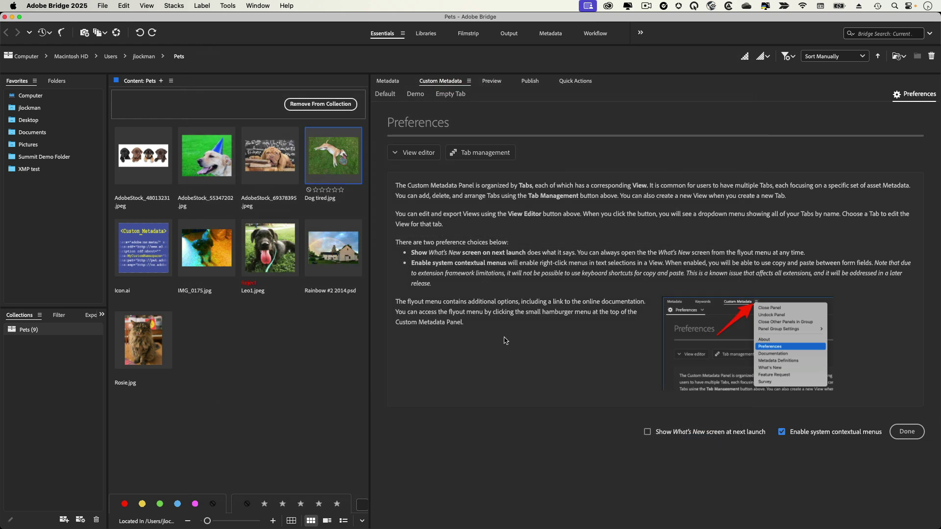
# Step: Examine the additional options offered for the Custom Metadata panel, such as Documentation and Metadata Definitions
pyautogui.click(471, 82)
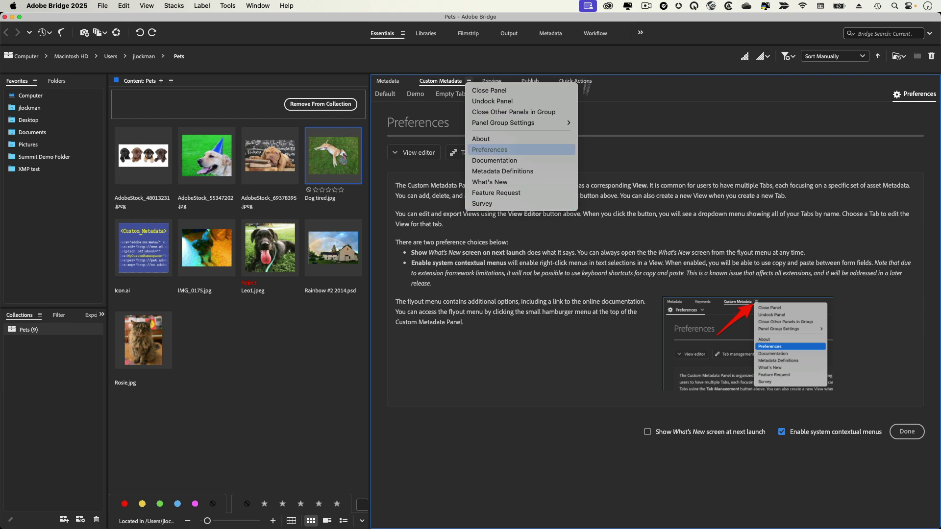
pyautogui.click(588, 6)
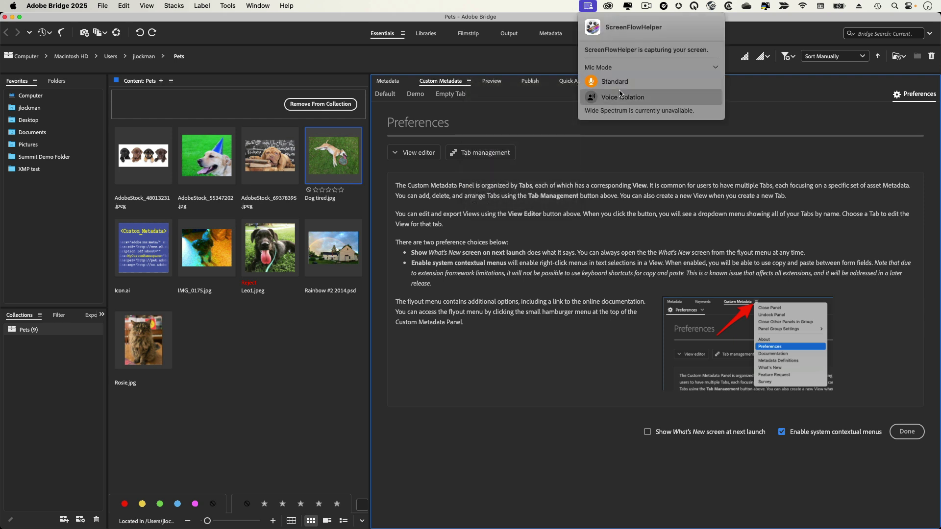